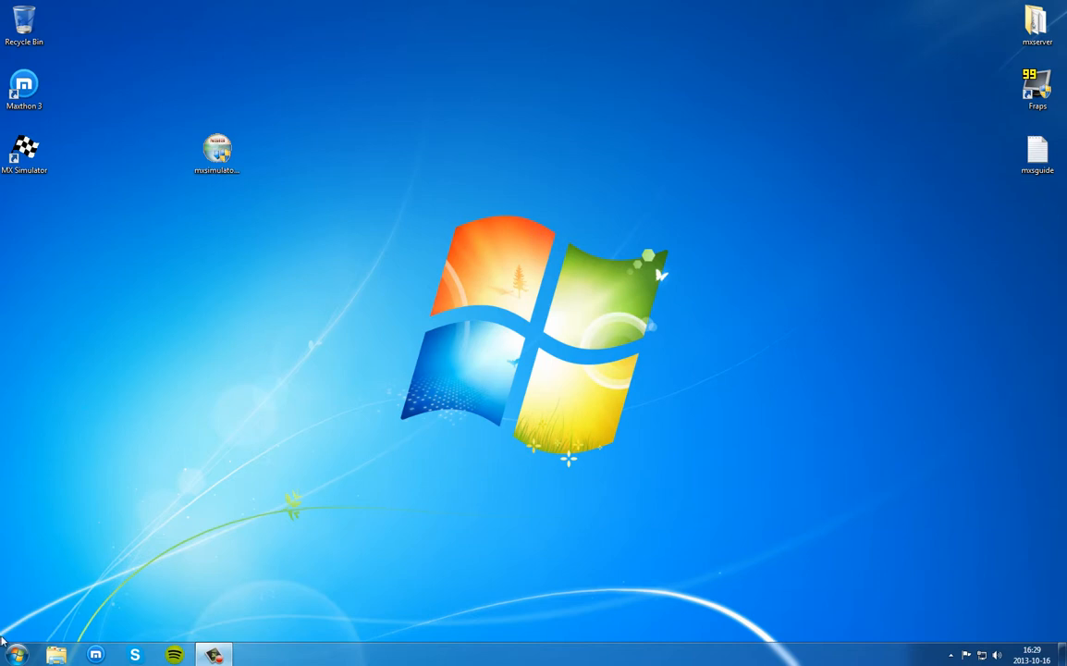
- Open the MX Simulator Personal Folder from the MX Simulator group in the full list of installed programs
left_click(16, 654)
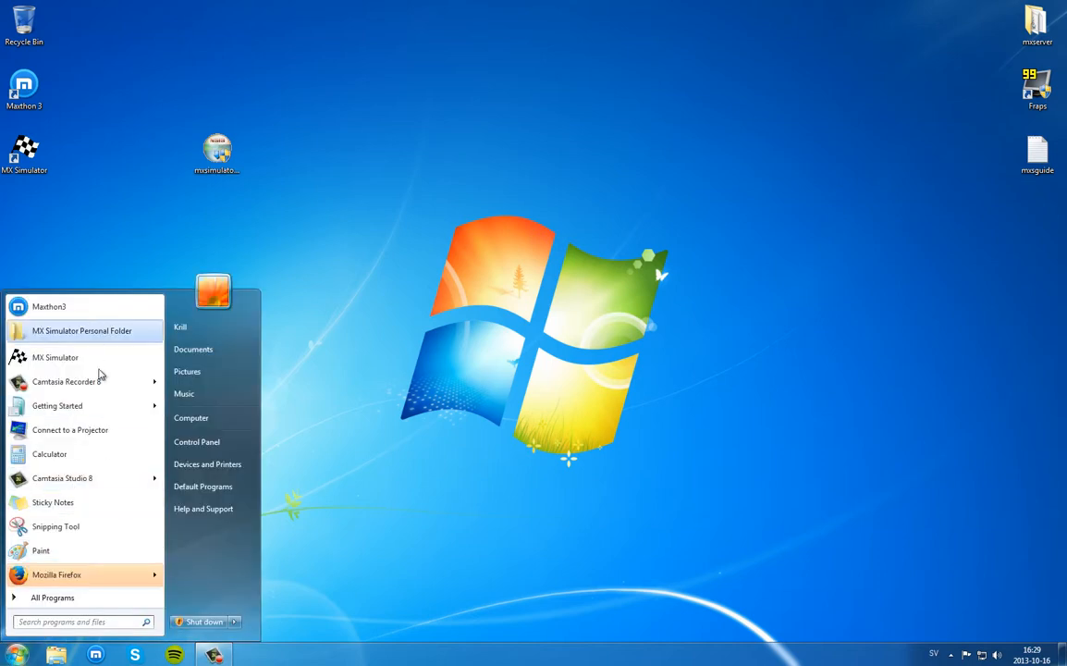
left_click(55, 598)
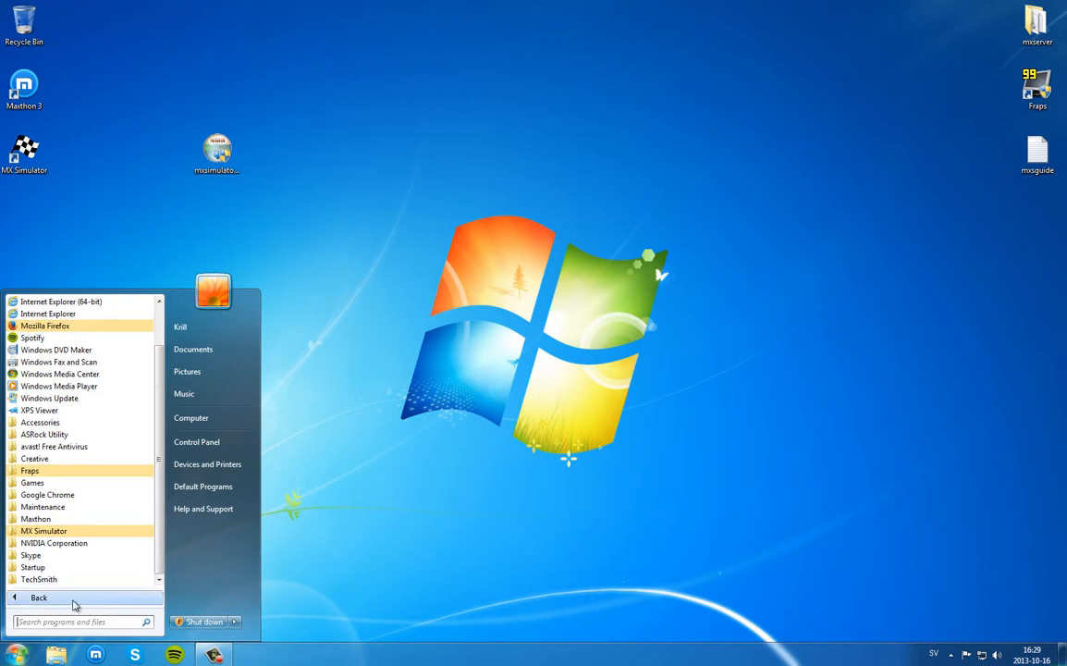
left_click(47, 598)
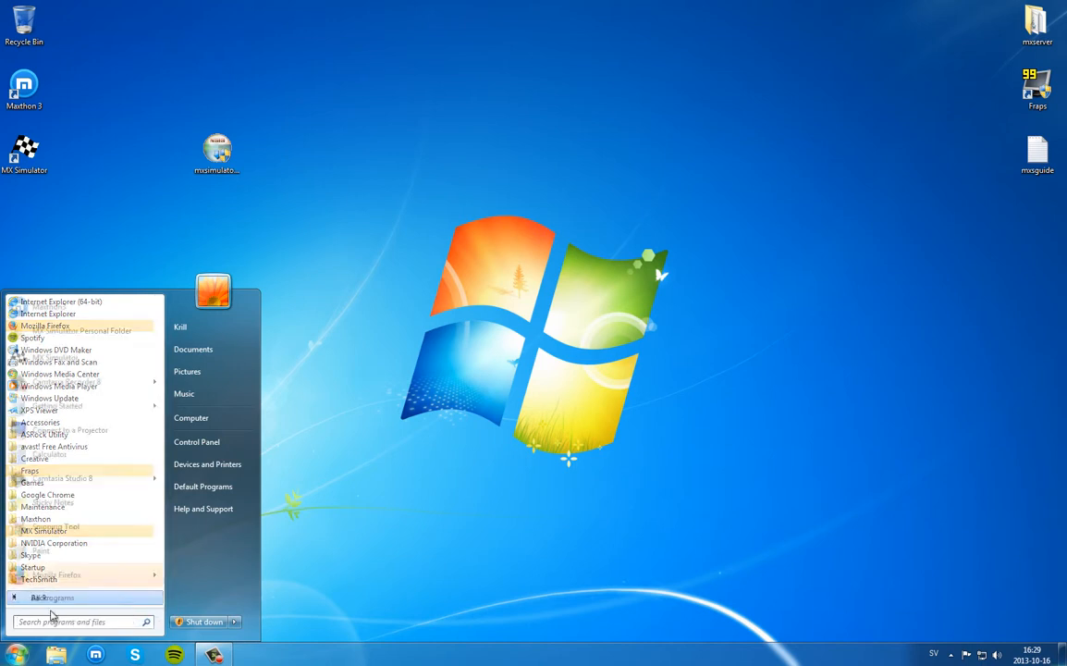
left_click(48, 601)
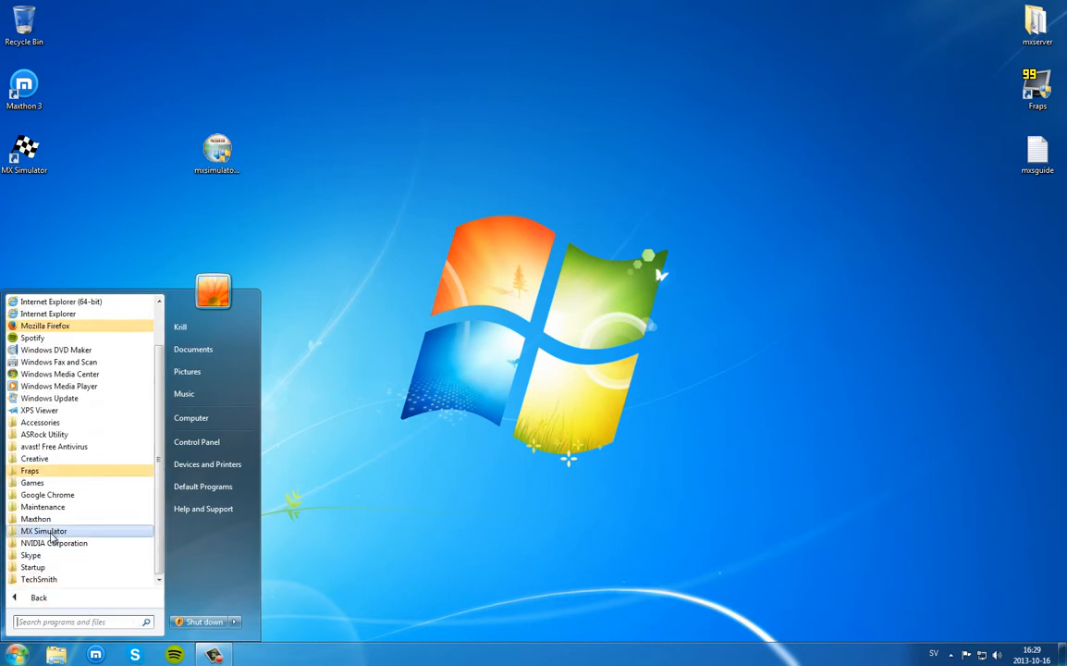
left_click(51, 532)
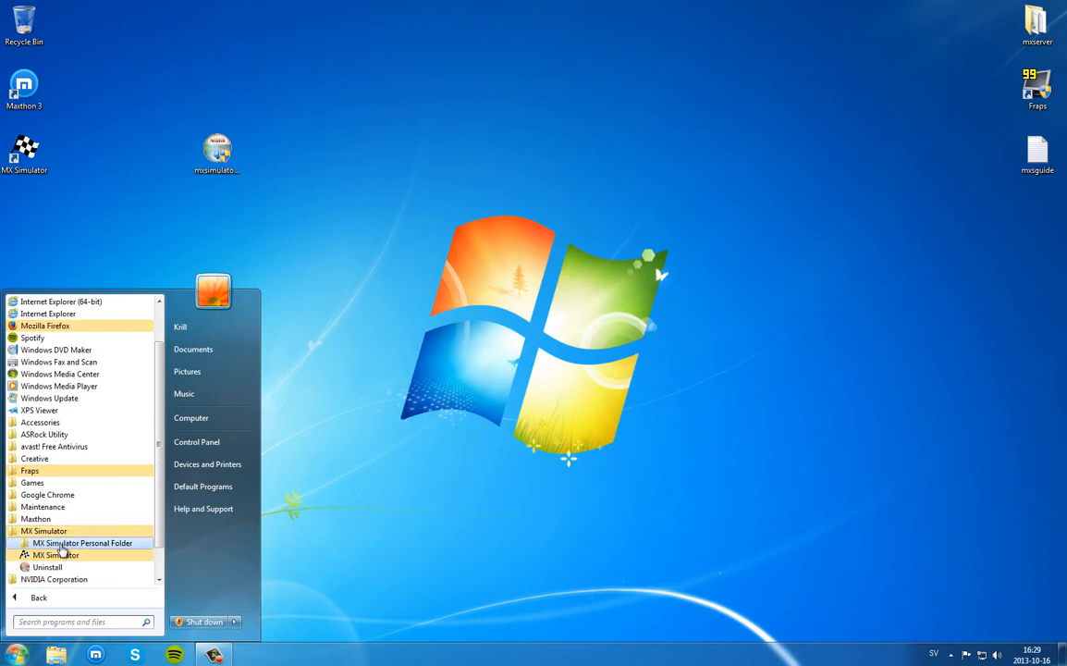
left_click(61, 545)
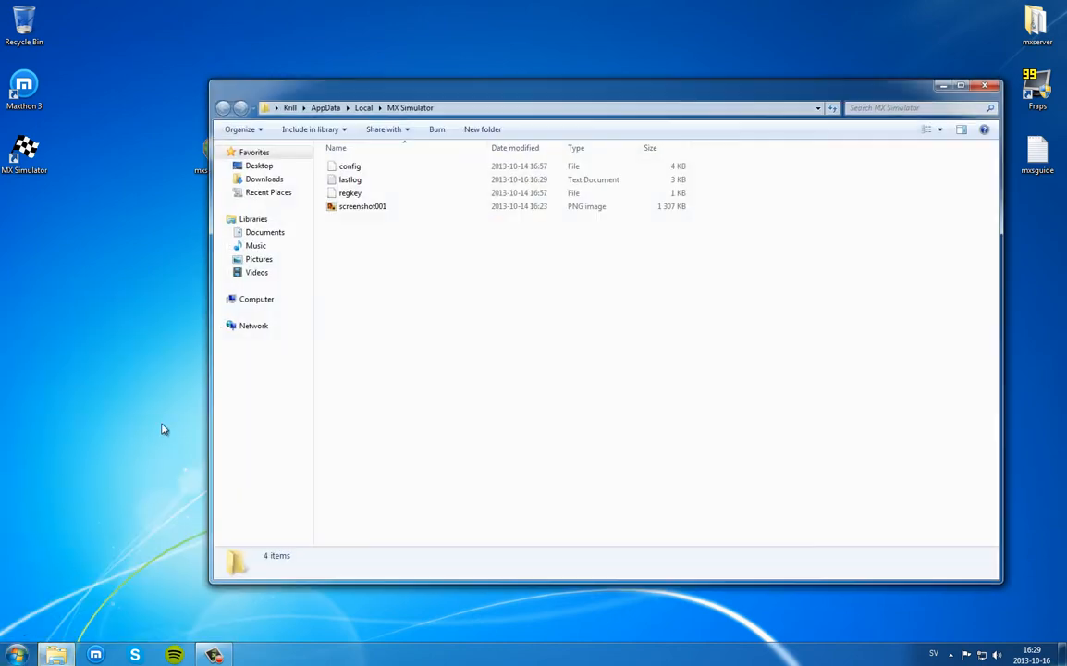
- Delete the screenshot001 image from the MX Simulator personal folder
left_click(369, 207)
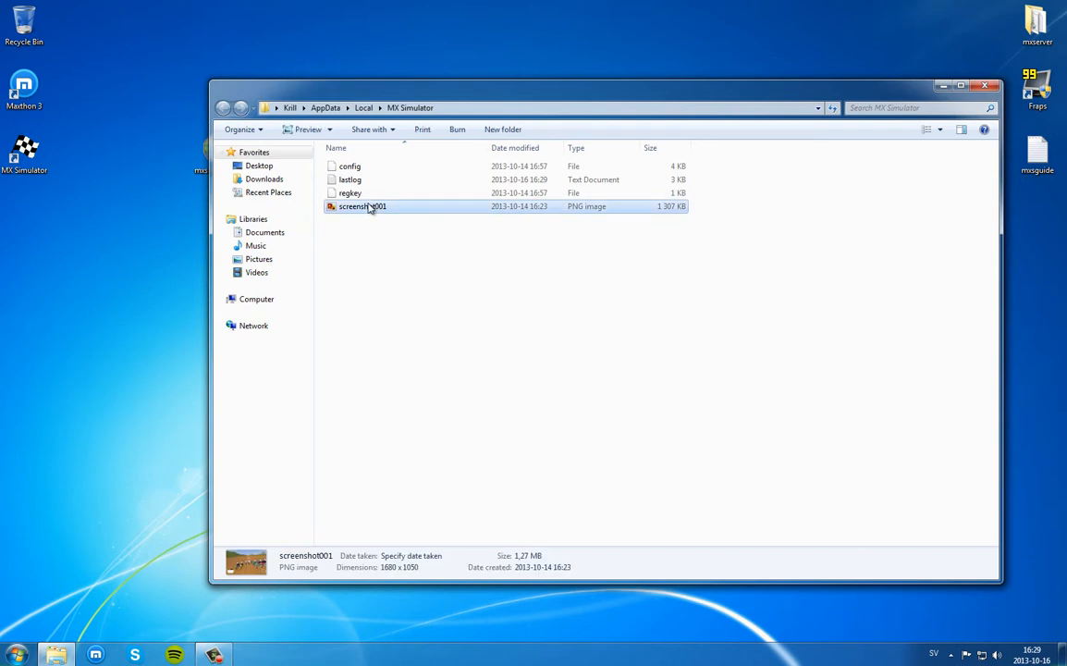
key("Delete")
key("Return")
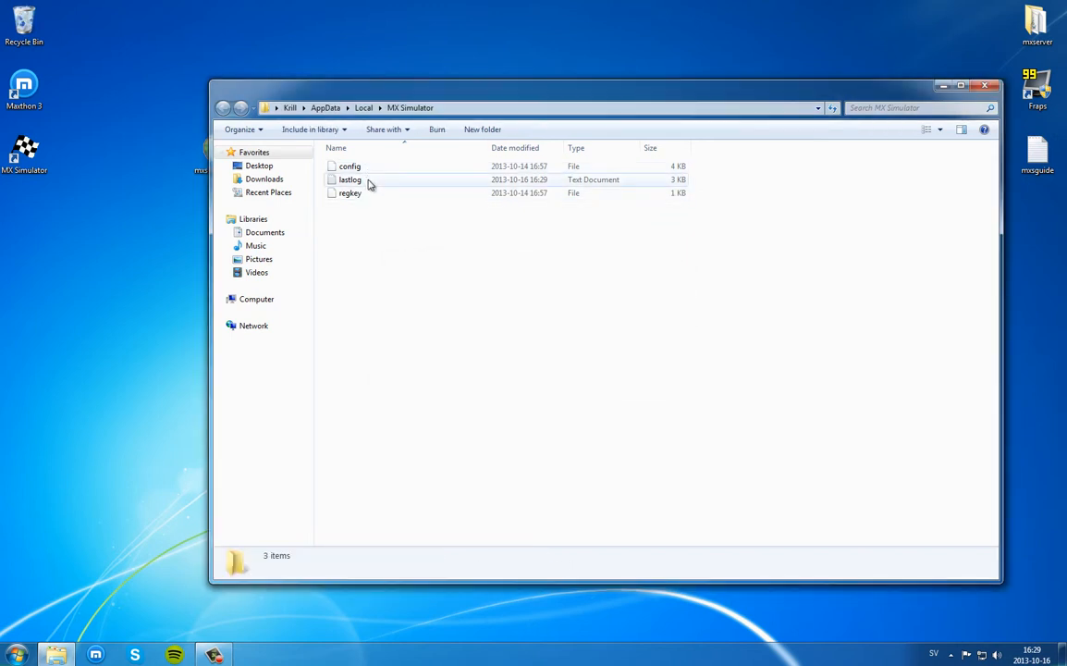
- Open the lastlog text file to inspect the game's log, and close it again
double_click(369, 182)
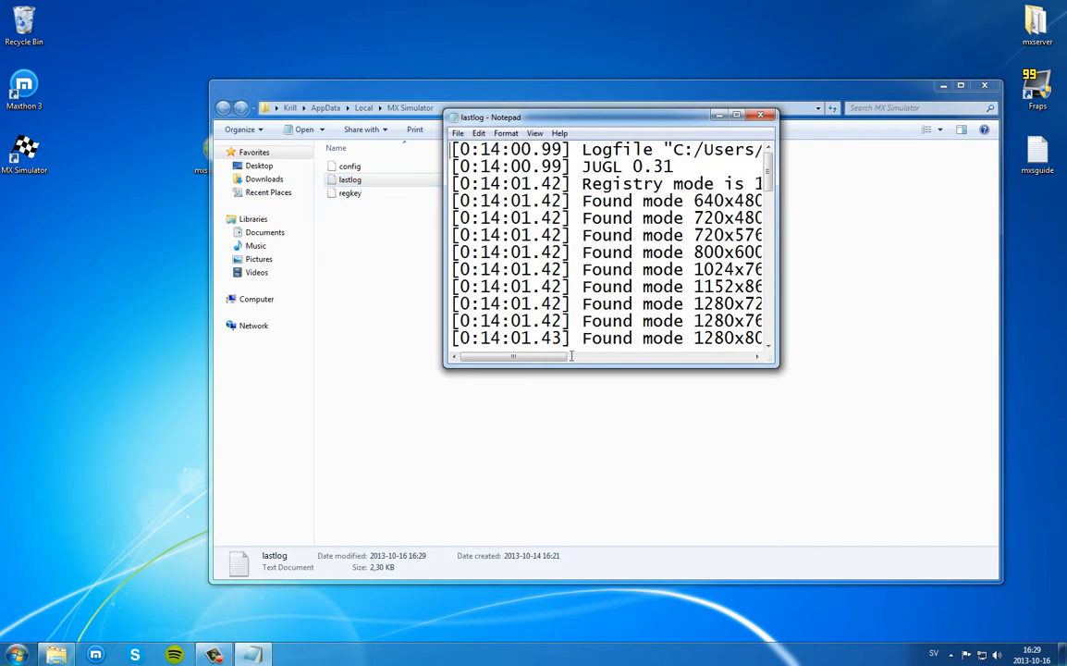
mouse_move(525, 362)
left_mouse_down()
mouse_move(636, 361)
mouse_move(518, 361)
left_mouse_up()
left_click(760, 115)
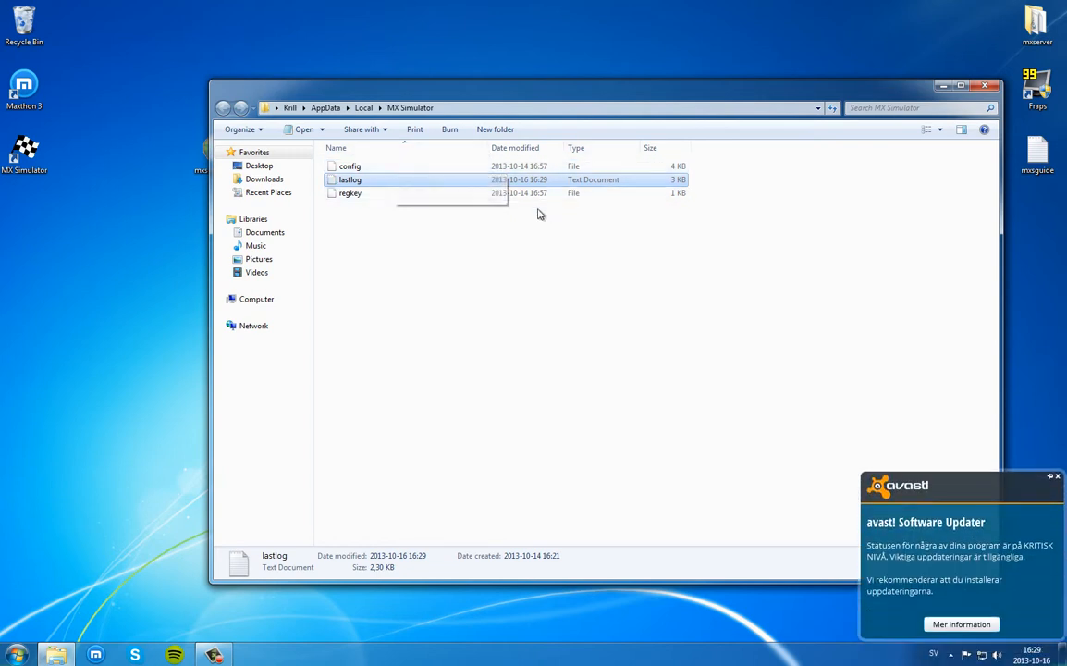
- Select the regkey file in the personal folder to point it out, and close the folder window
left_click(362, 198)
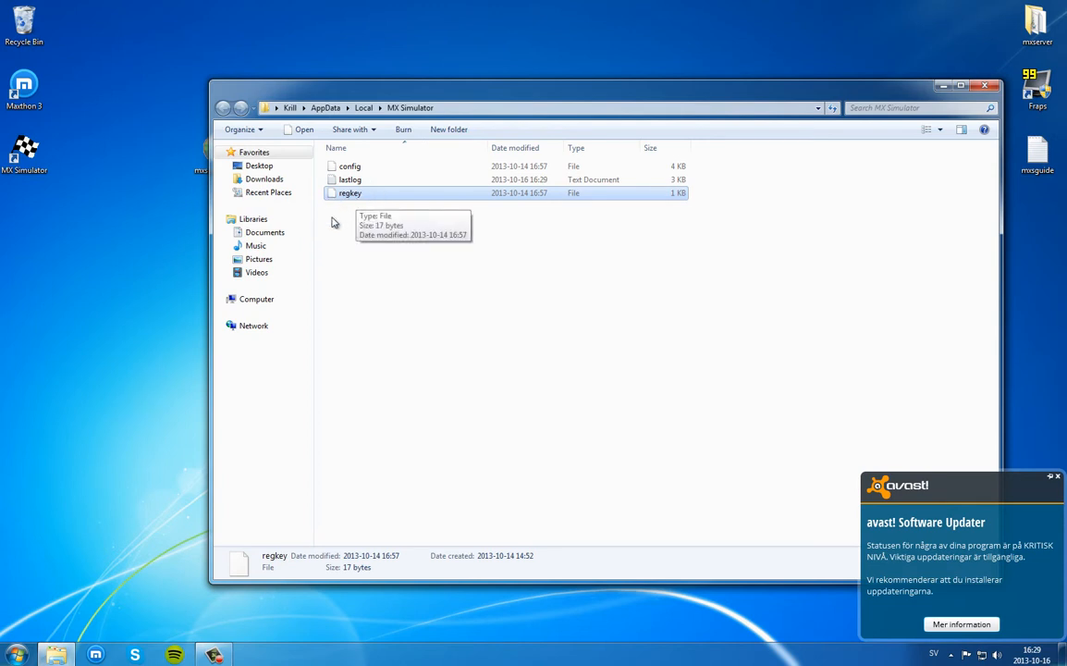
left_click_drag(332, 217, 349, 196)
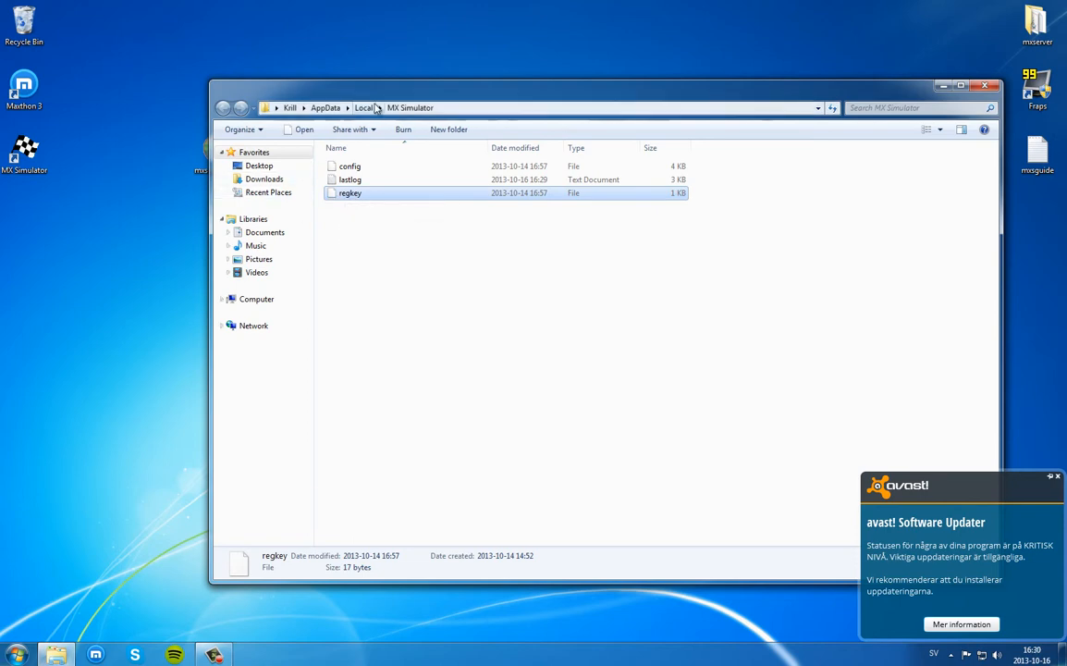
left_click(985, 86)
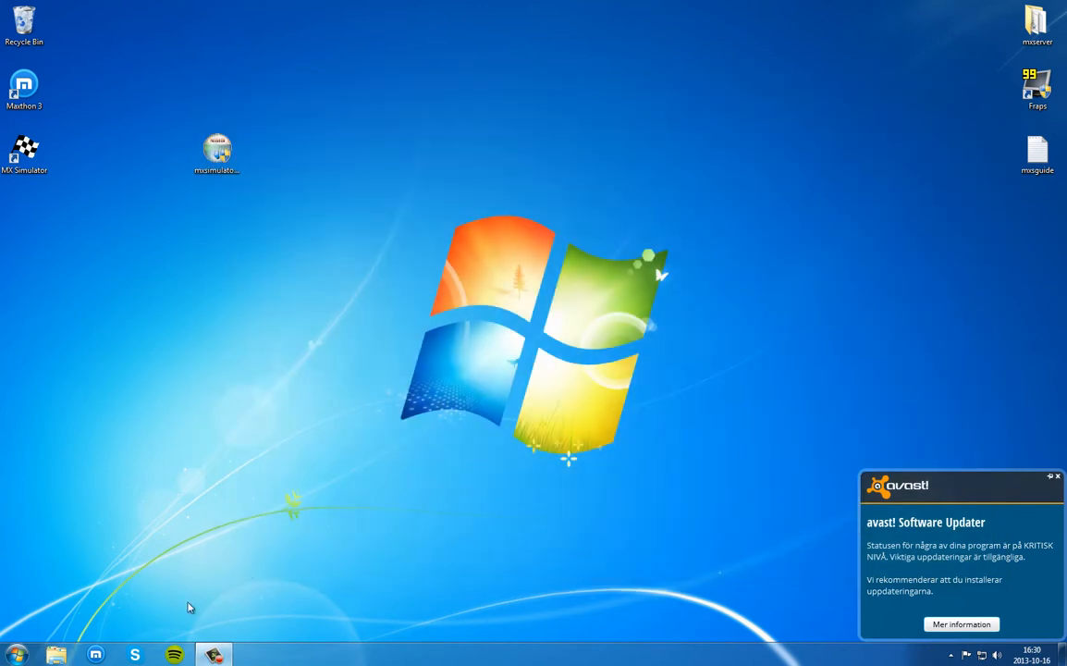
- Open the Computer window to list the available drives
left_click(14, 655)
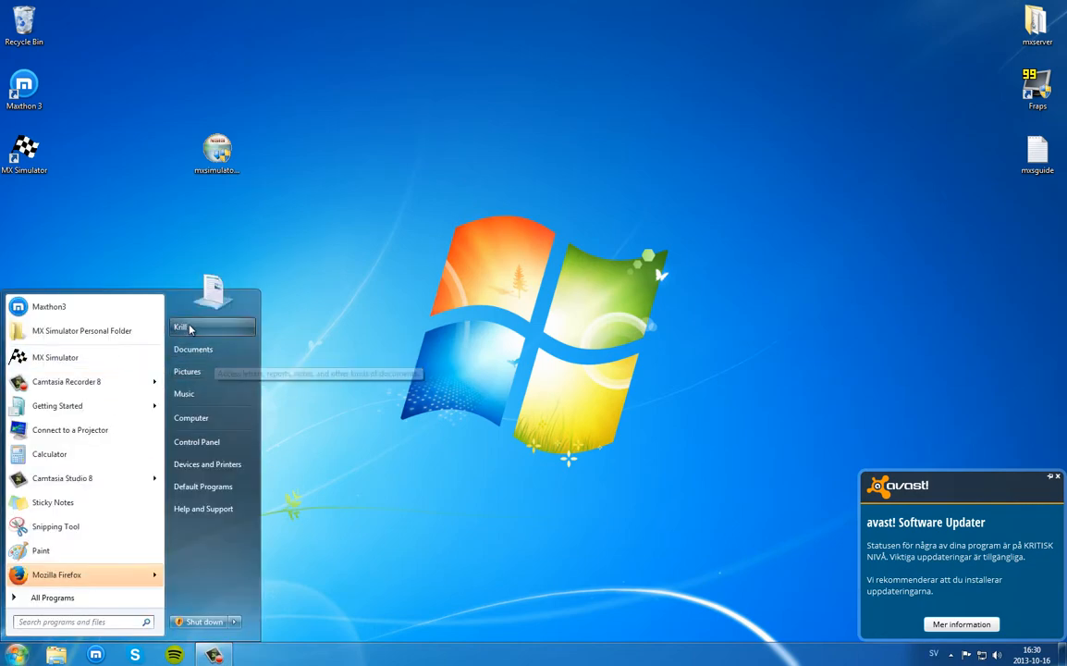
left_click(211, 418)
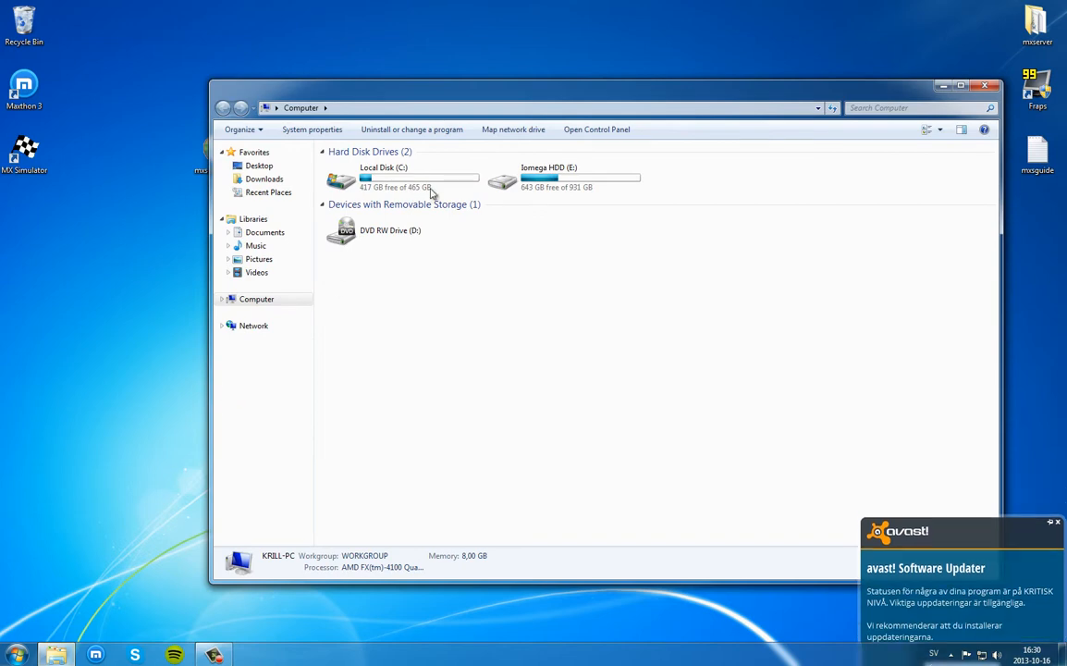
- Reopen the MX Simulator Personal Folder to review its location and contents, and close its window
left_click(17, 655)
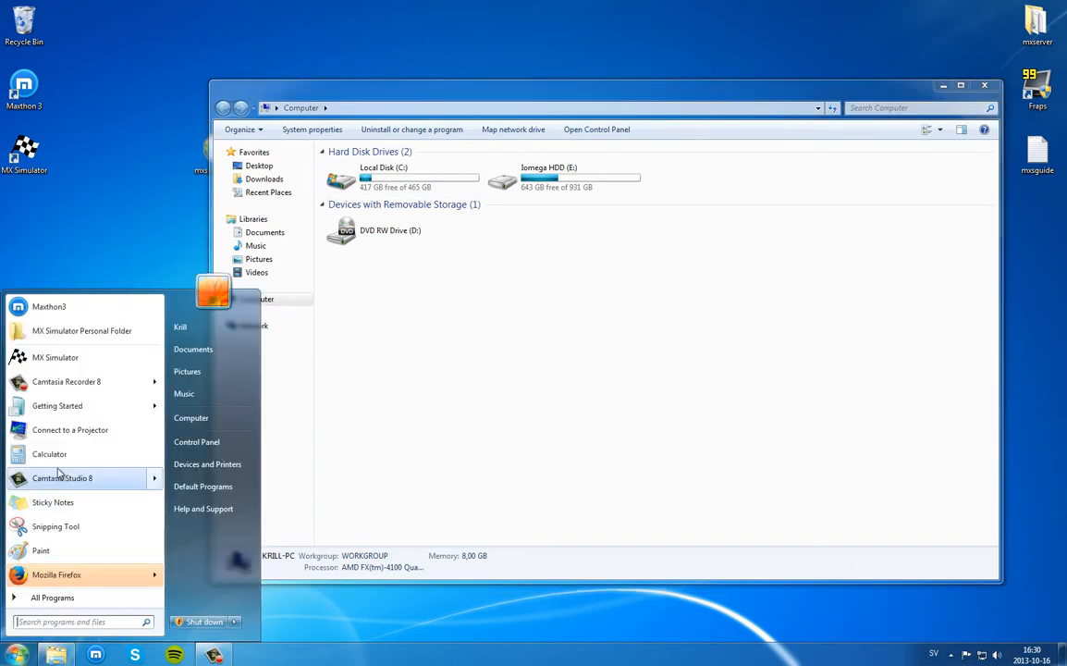
left_click(73, 334)
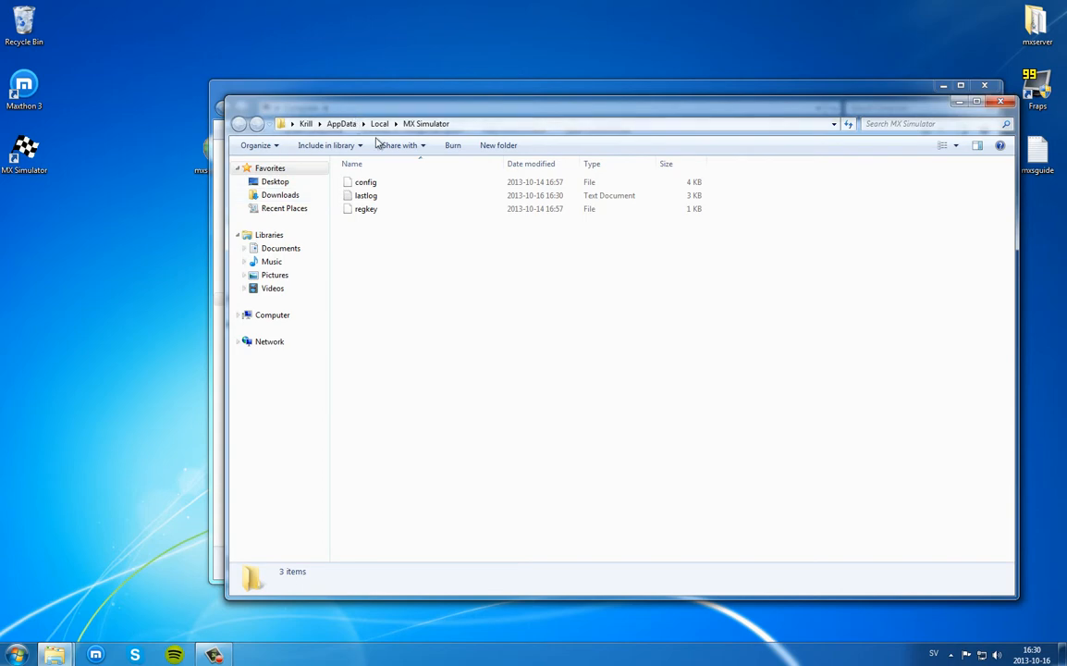
left_click(16, 655)
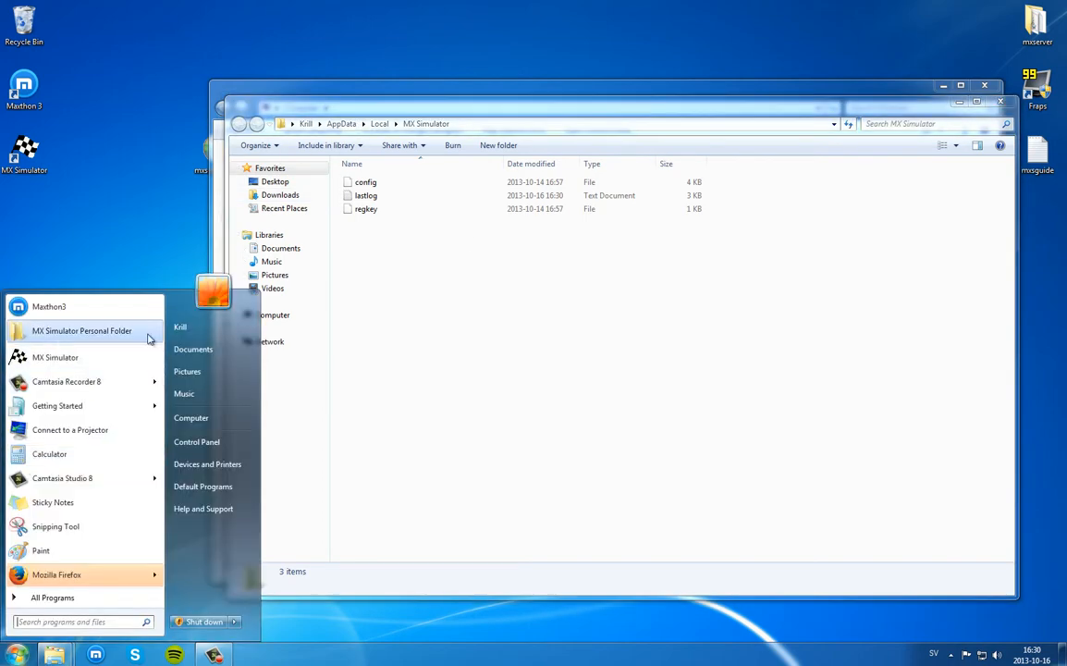
left_click(1001, 102)
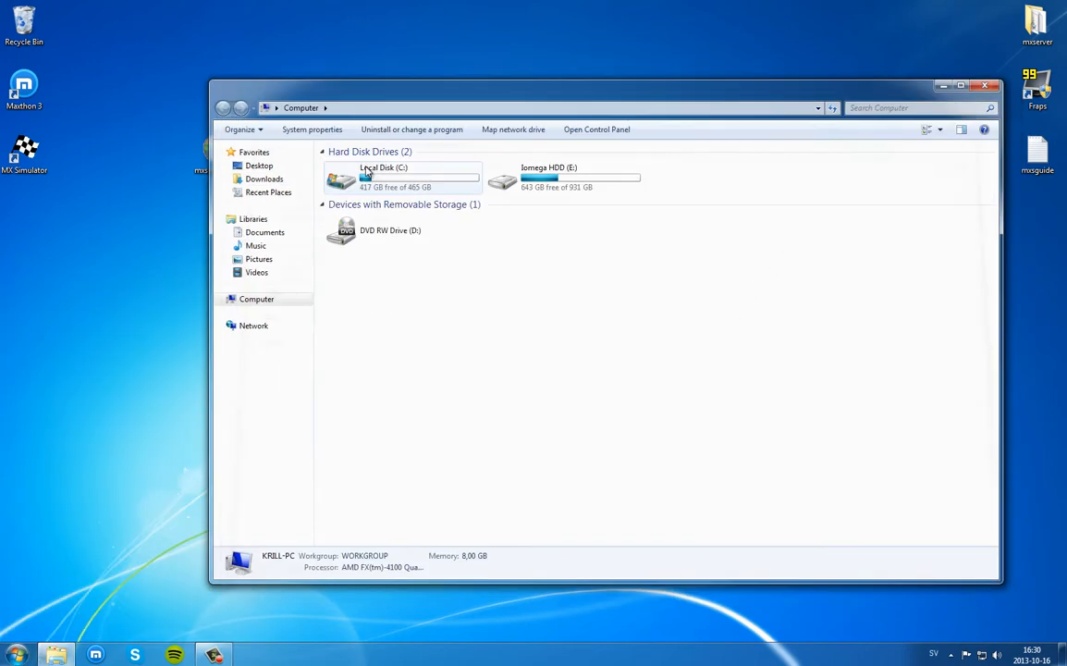
- Browse to the MX Simulator installation folder in Program Files (x86) on Local Disk (C:)
double_click(403, 169)
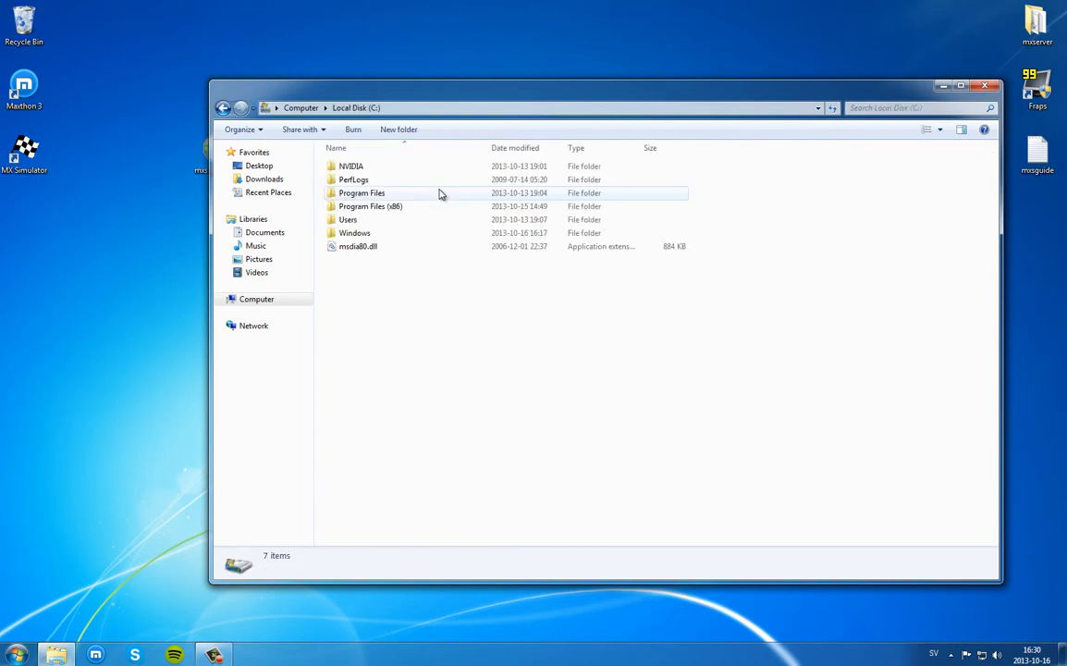
double_click(394, 209)
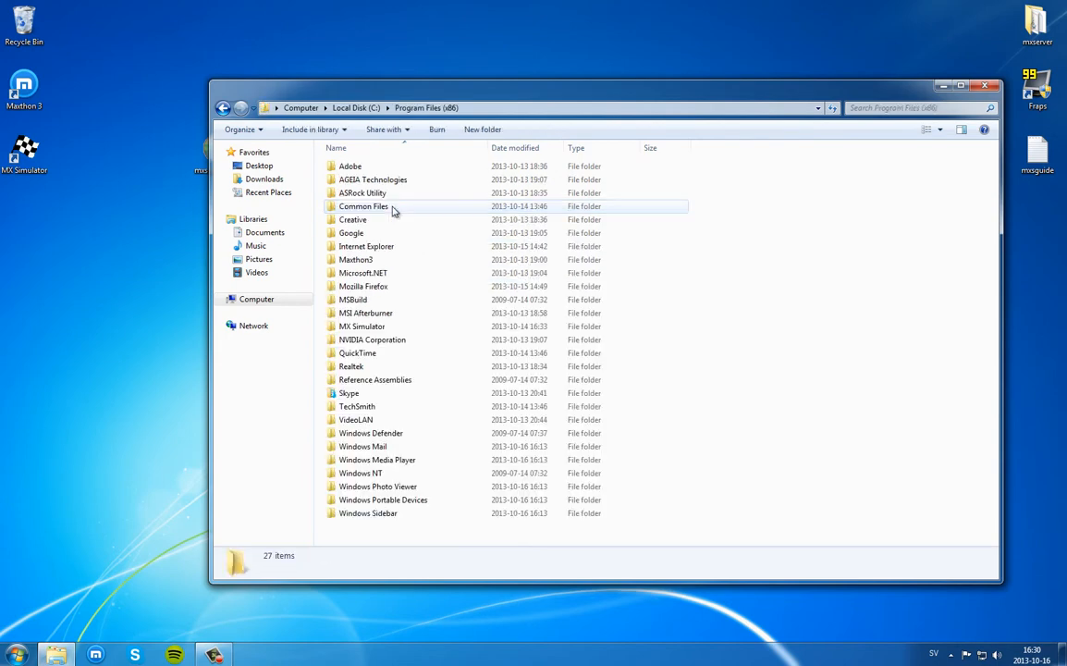
double_click(400, 329)
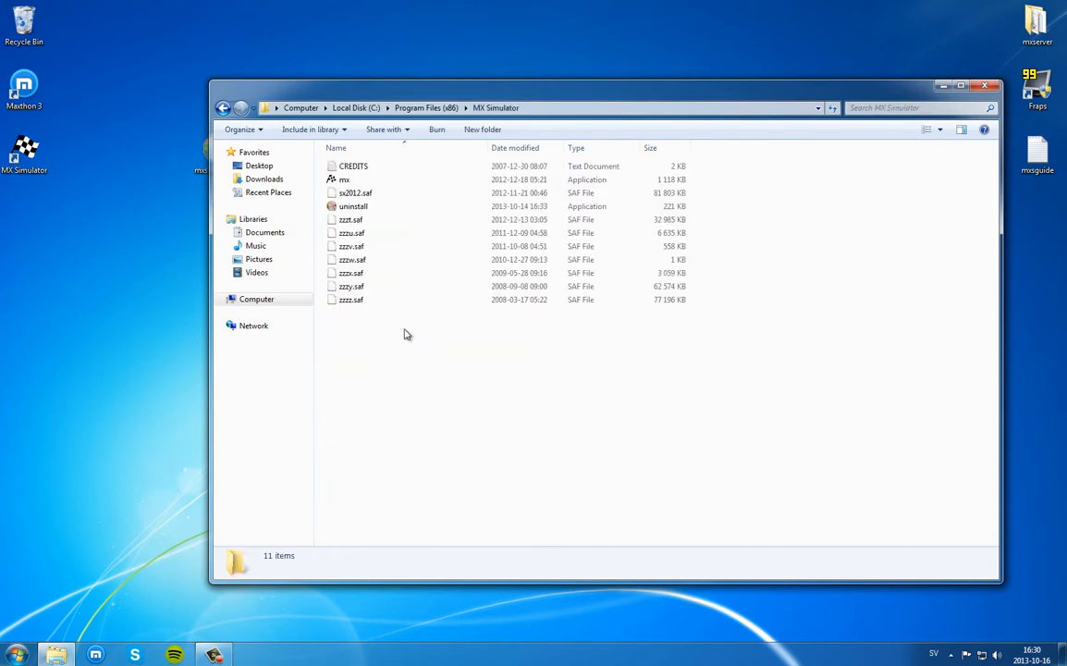
- Open the CREDITS text file in the installation folder, skim through its contents, and close it
double_click(362, 168)
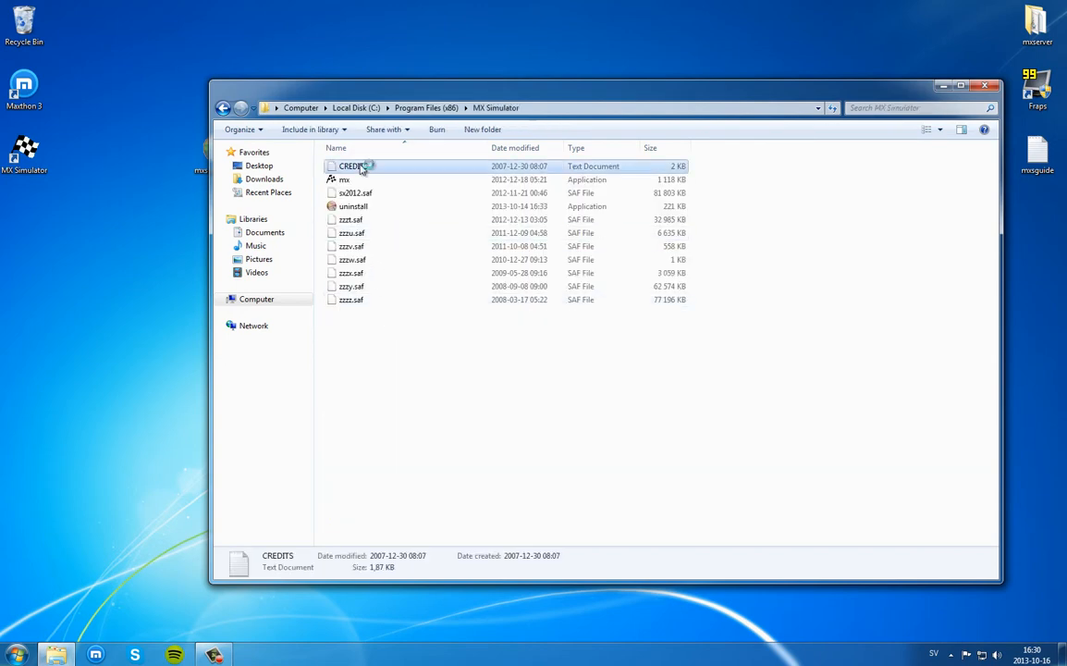
scroll(635, 258, "down", 10)
scroll(635, 258, "down", 2)
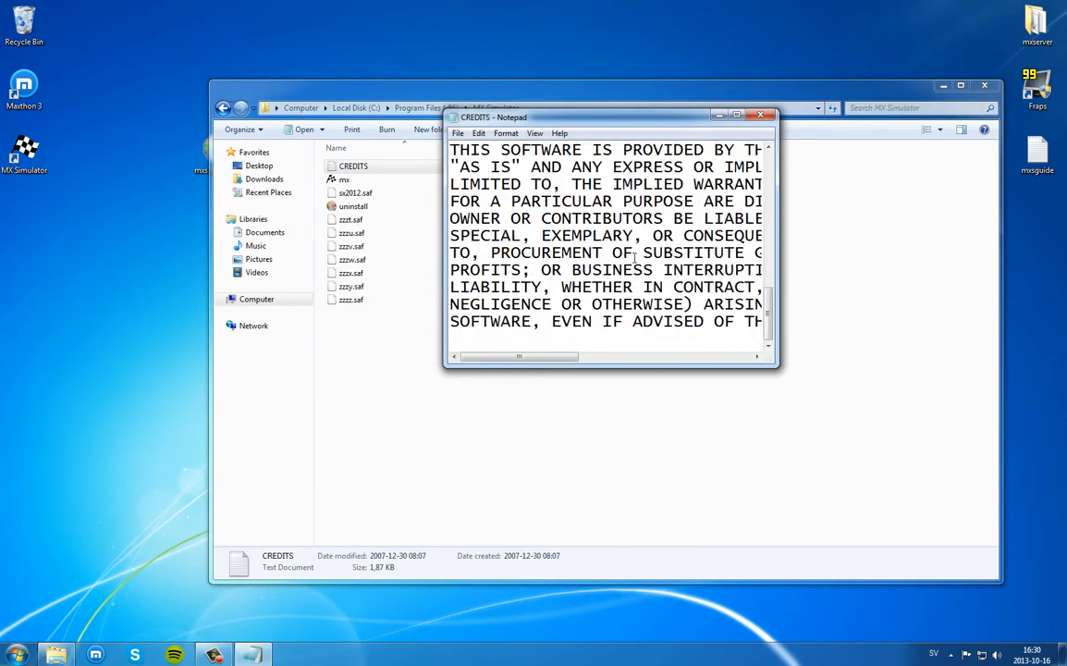
scroll(634, 261, "up", 10)
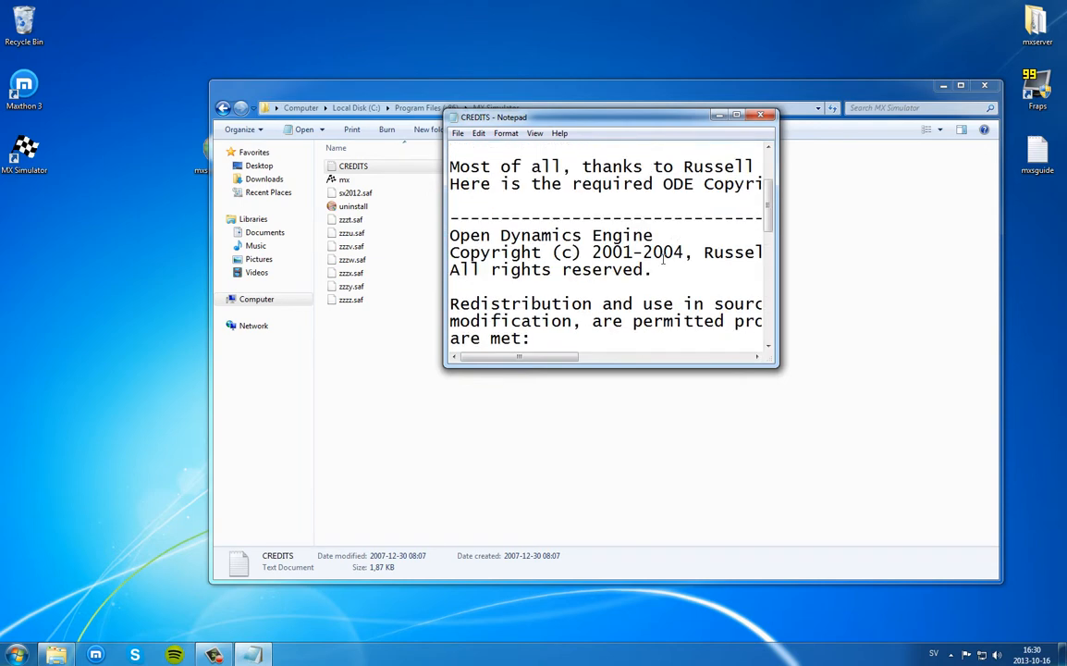
left_click(752, 117)
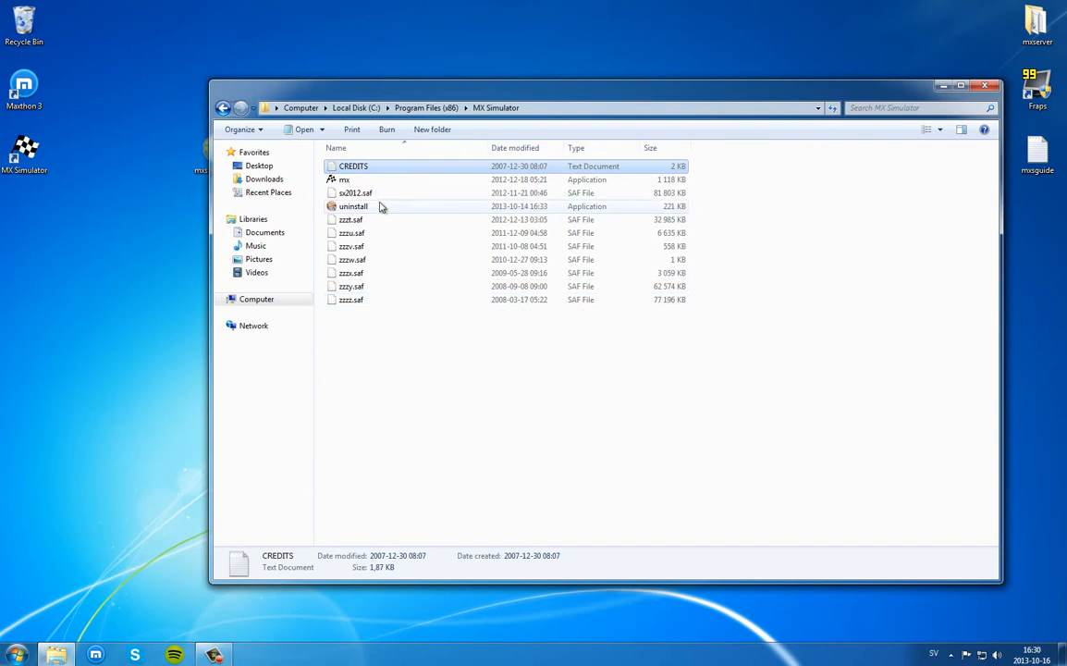
- Point out sx2012.saf and the group of files from zzzt.saf to zzzz.saf by selecting them, and clear the selection
left_click(361, 196)
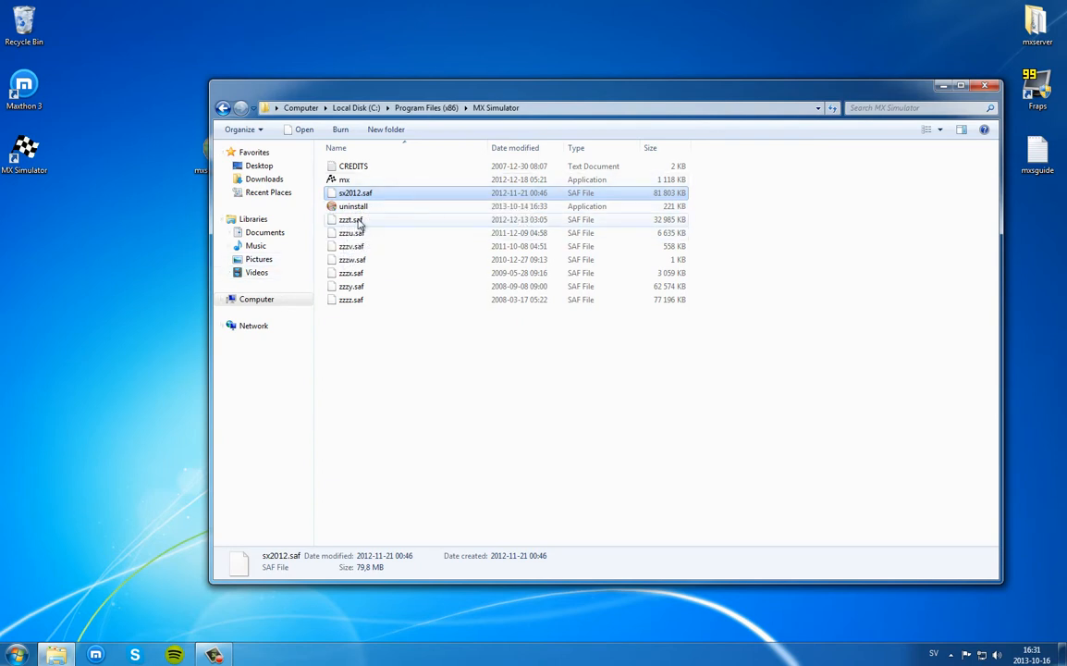
left_click_drag(370, 305, 353, 223)
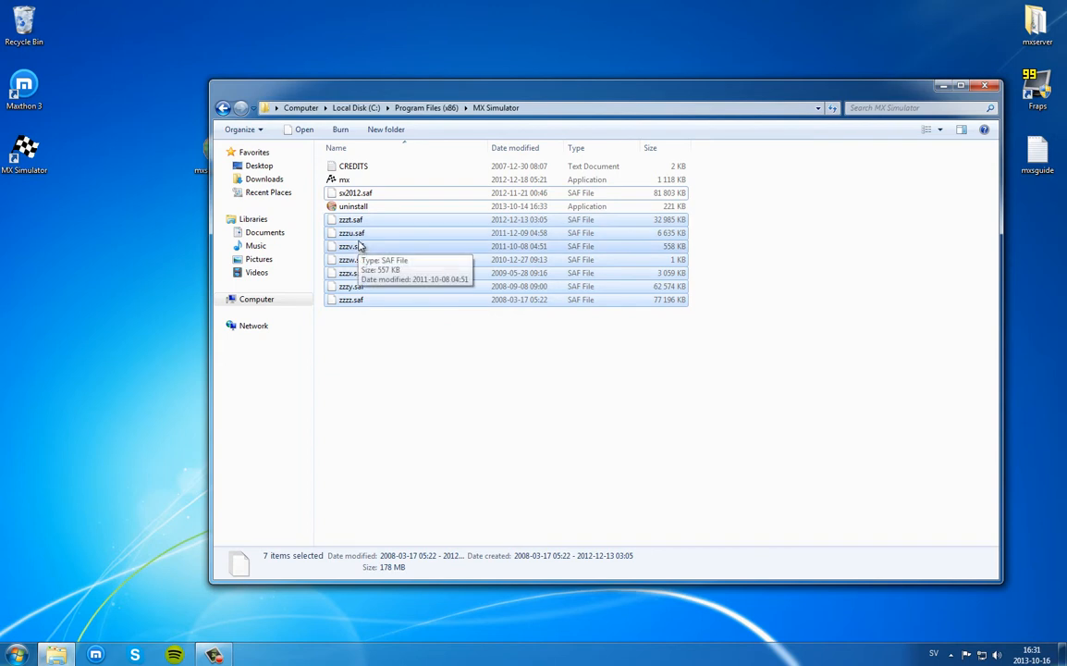
left_click_drag(381, 315, 362, 220)
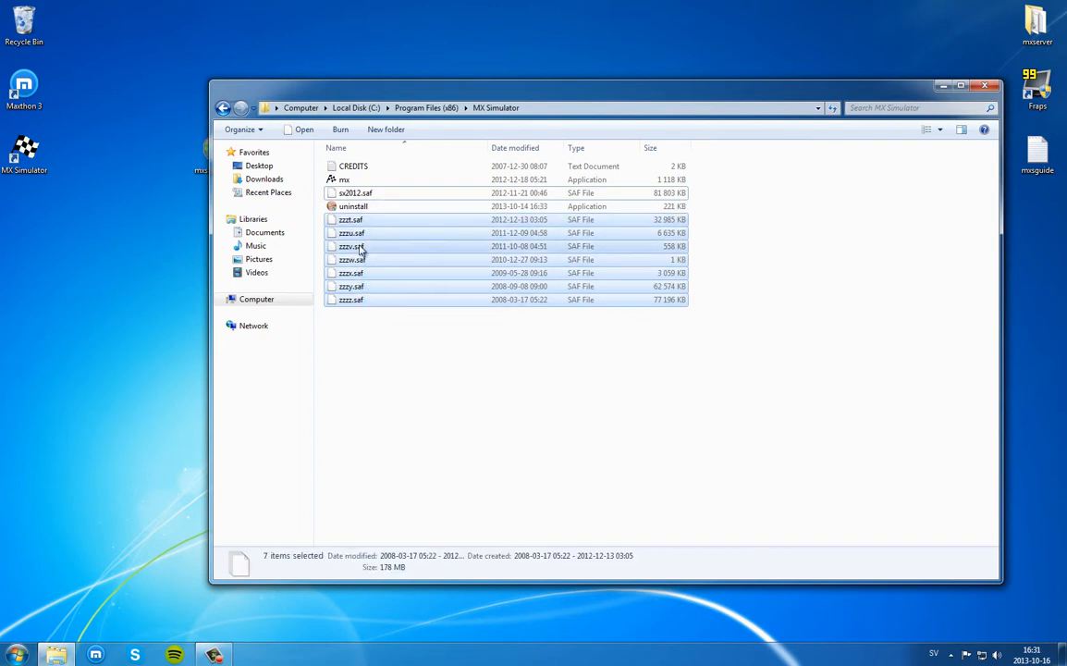
left_click(353, 197)
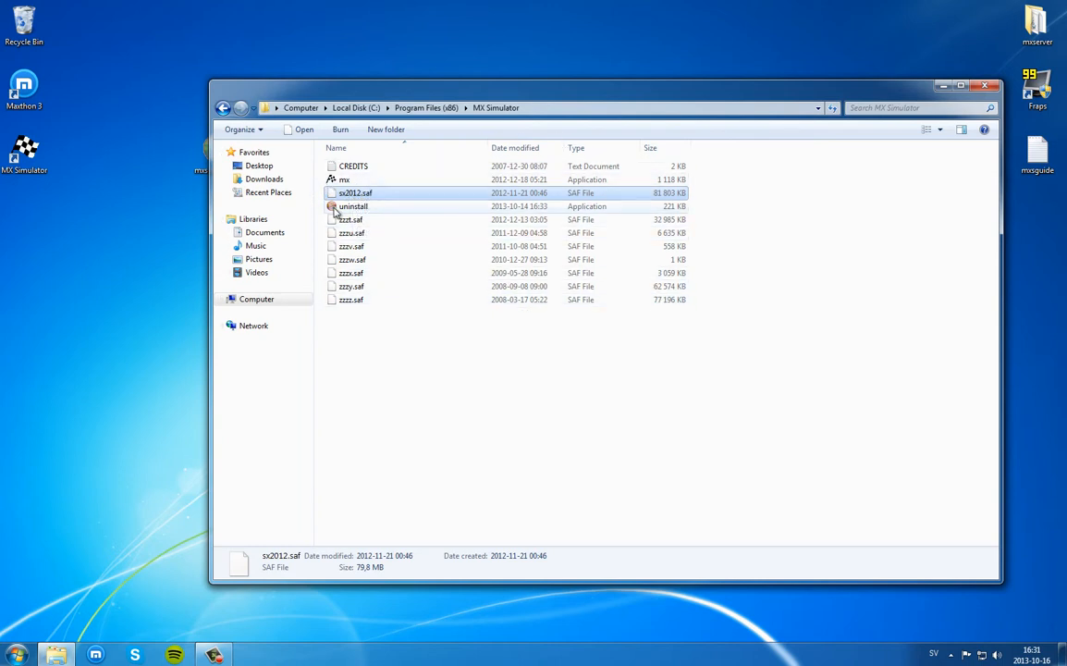
left_click(363, 426)
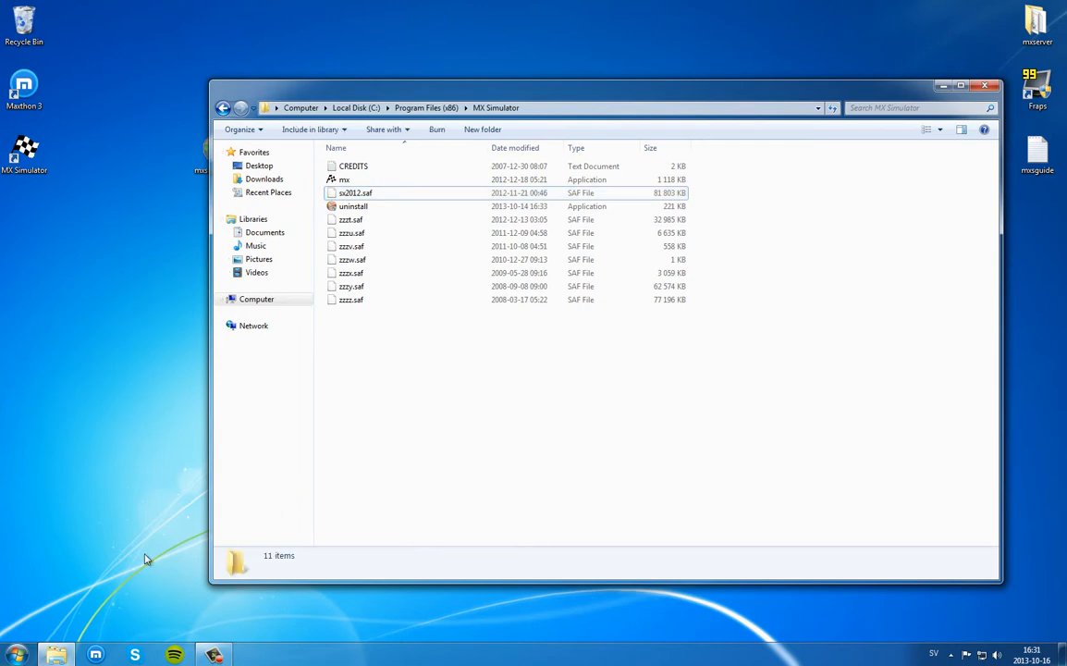
- Open a blank Notepad document and write the file extensions .png and .saf on separate lines
key("super+r")
key("Return")
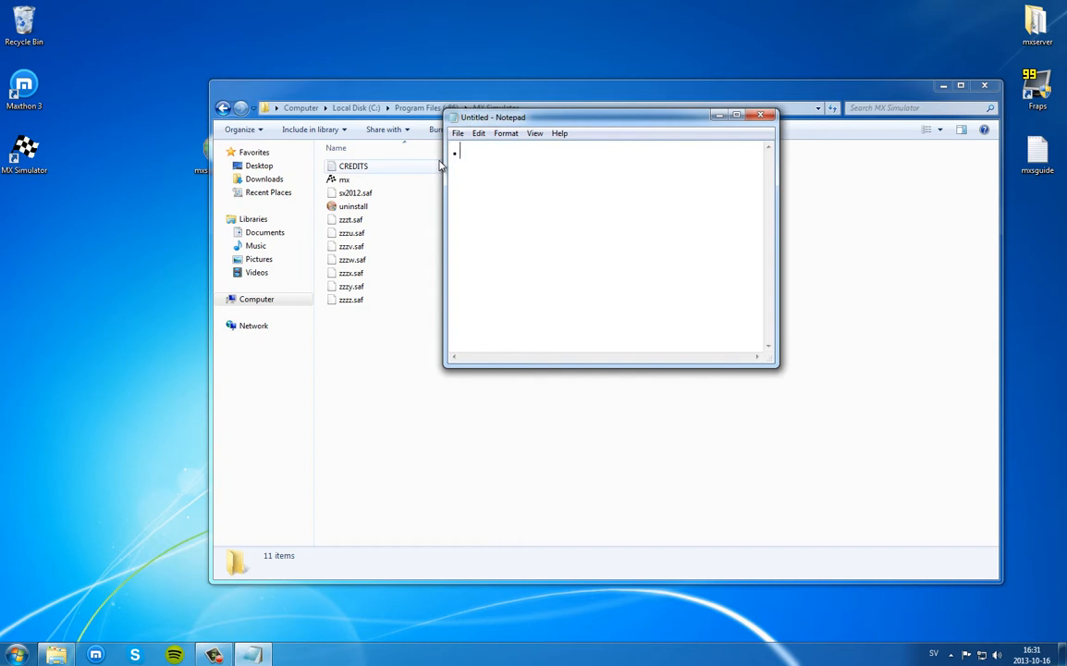
type(".pnk")
key("BackSpace")
type("g")
key("Return")
type(".saf")
- Highlight the .png line and the .saf line in turn, and place the cursor just before "saf"
double_click(476, 152)
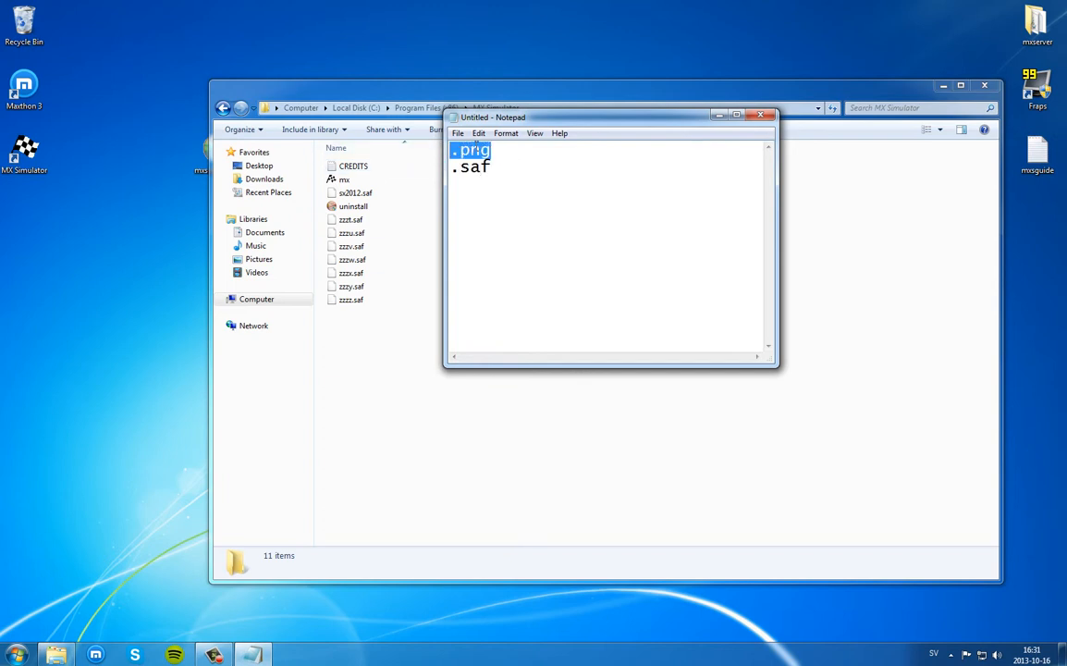
left_click_drag(493, 169, 426, 173)
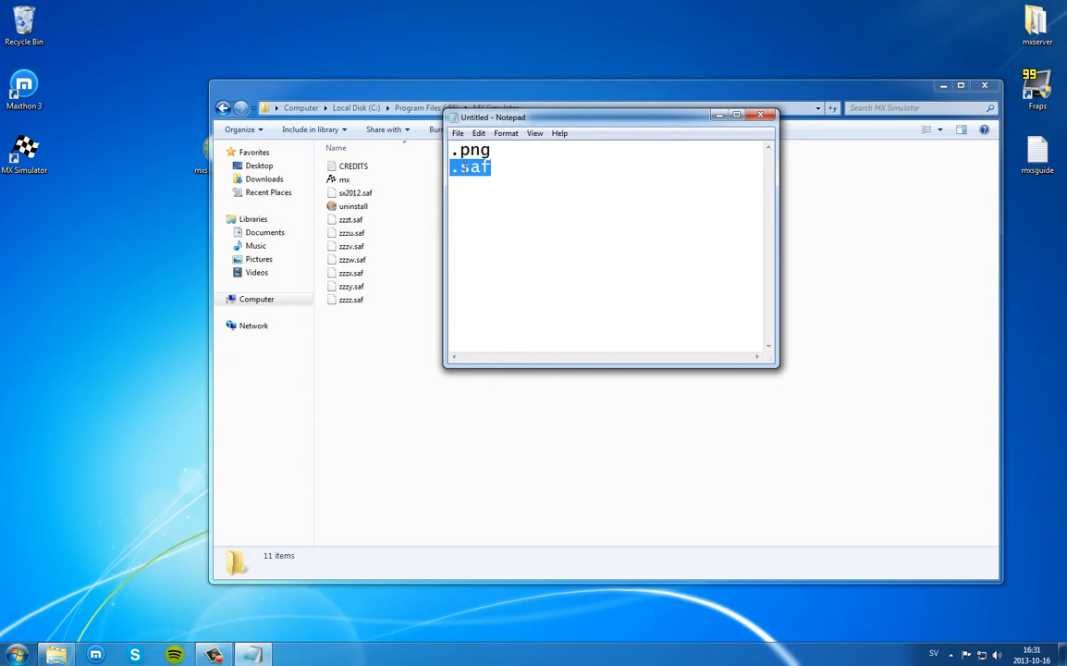
left_click(461, 169)
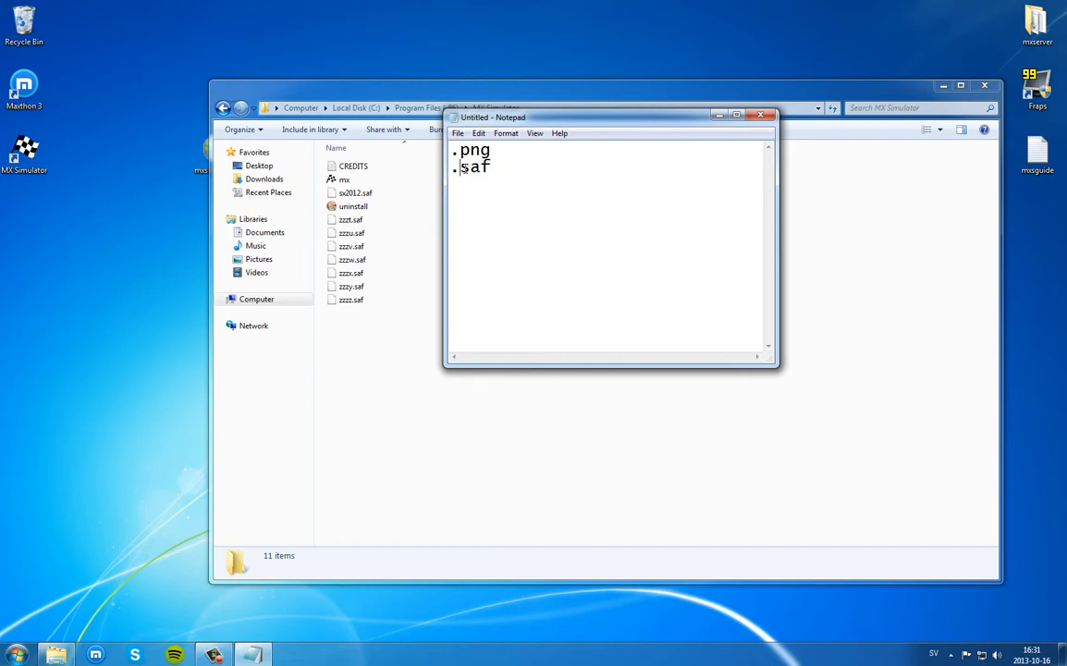
- Add the archive extensions .rar, .zip and .7z on separate lines below .saf, leaving a blank line between the groups
left_click_drag(464, 168, 509, 170)
left_click(508, 169)
type(".rar ")
type(".7zip ")
type(".7z")
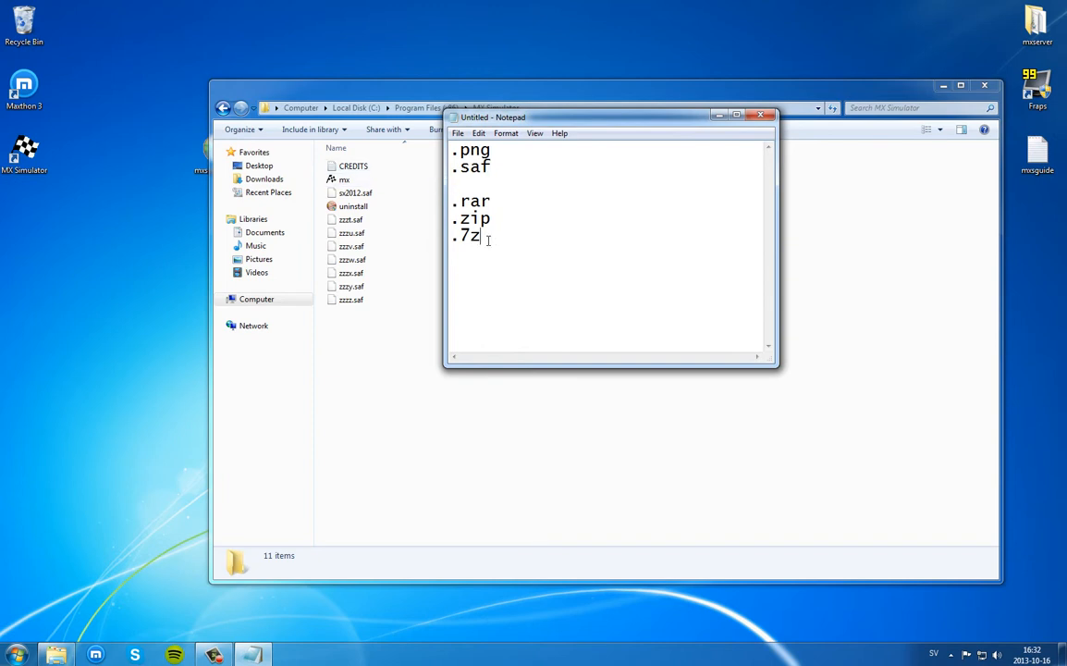
- Highlight the .rar, .zip and .7z lines together and the .rar line alone, and clear the selection at the .saf line
mouse_move(488, 240)
left_mouse_down()
mouse_move(448, 205)
mouse_move(474, 253)
mouse_move(506, 250)
left_mouse_up()
left_click_drag(500, 251, 450, 193)
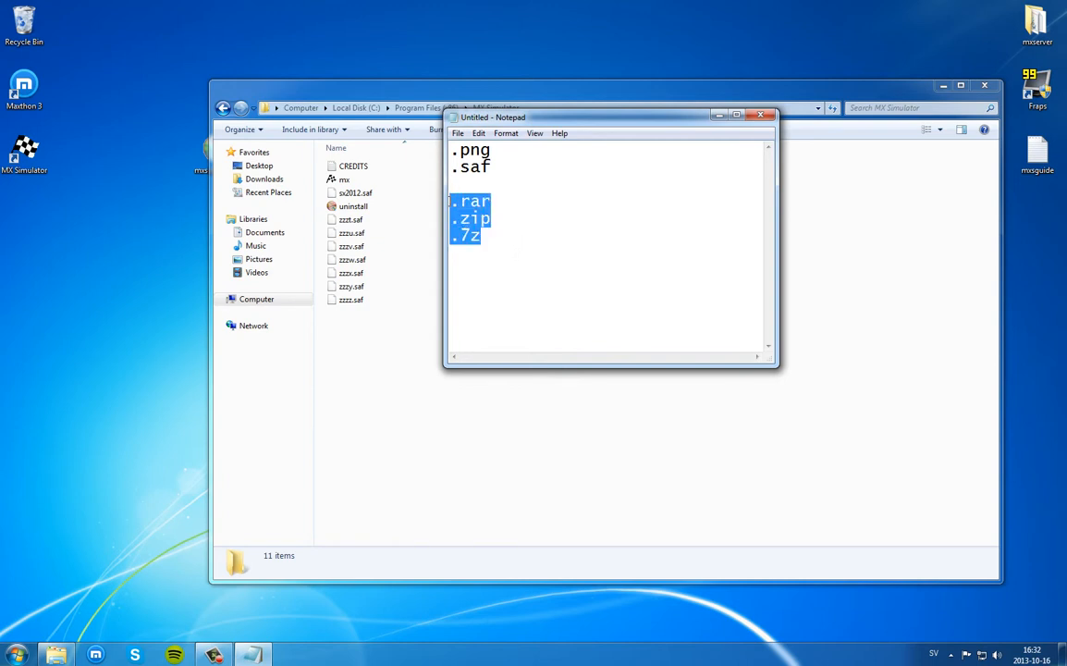
left_click(472, 201)
double_click(472, 201)
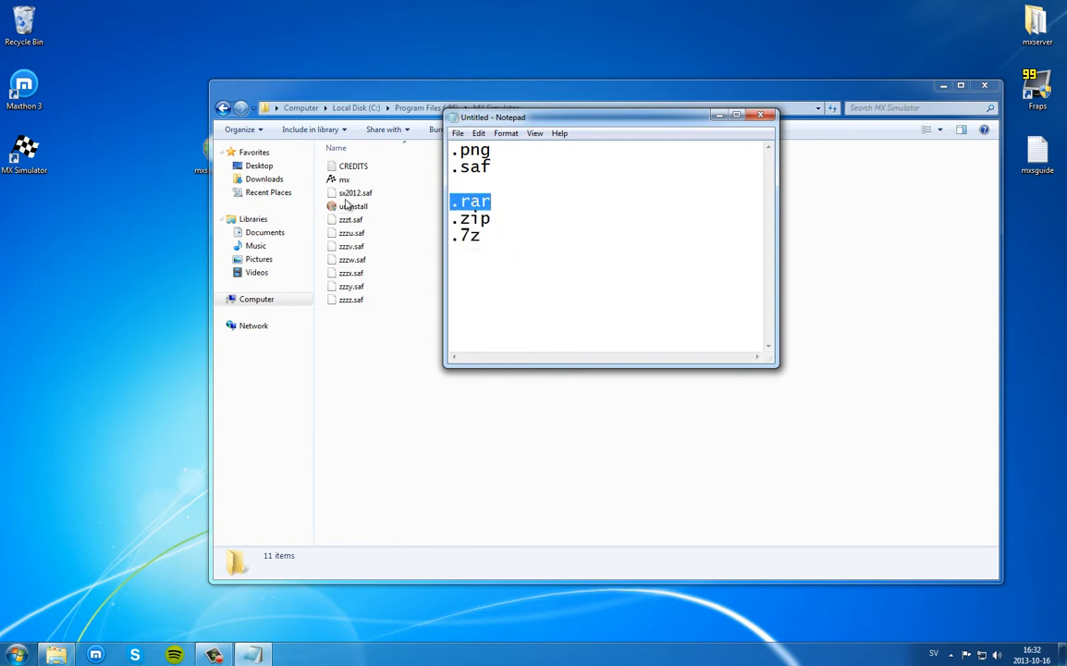
left_click(471, 167)
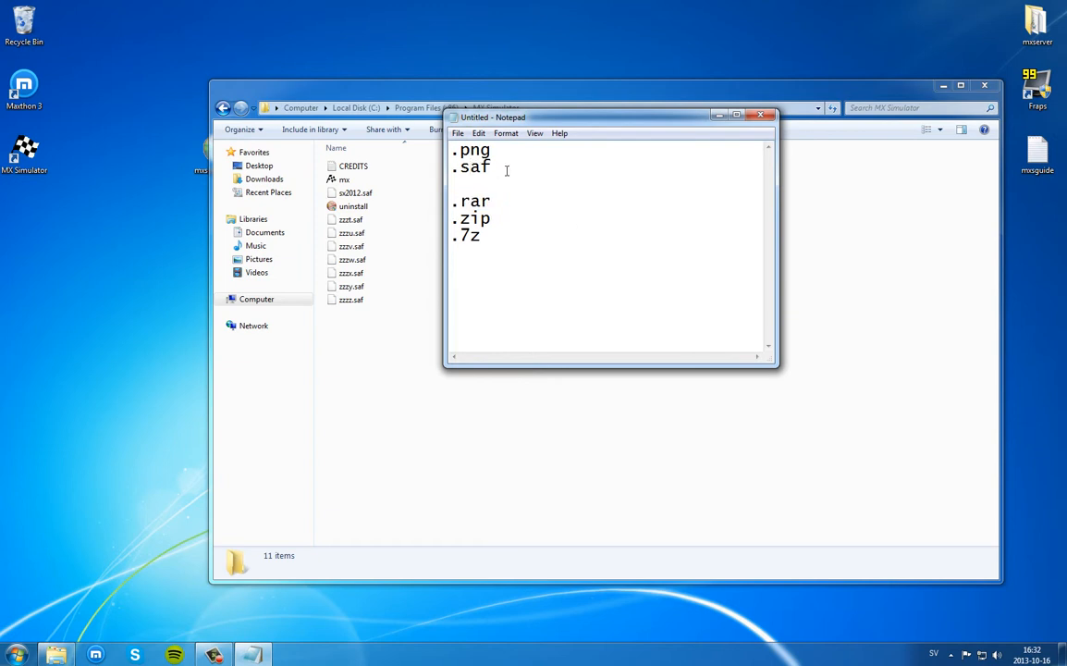
- Highlight the .png and .saf lines, and close the note without saving it
left_click_drag(506, 171, 461, 150)
left_click_drag(451, 141, 461, 183)
left_click(762, 116)
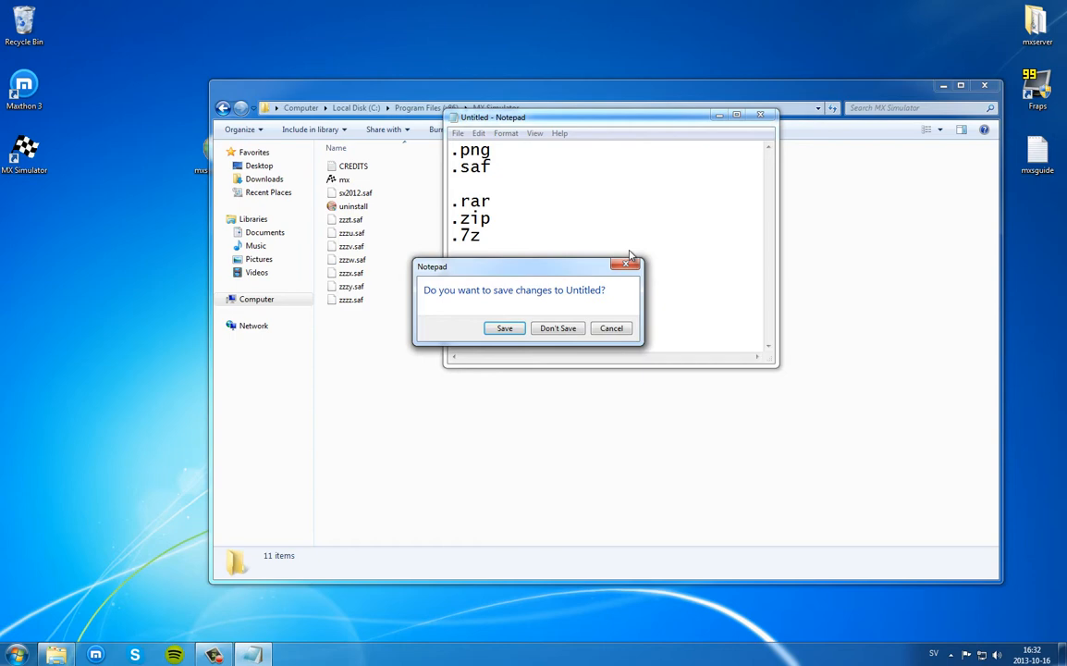
left_click(560, 330)
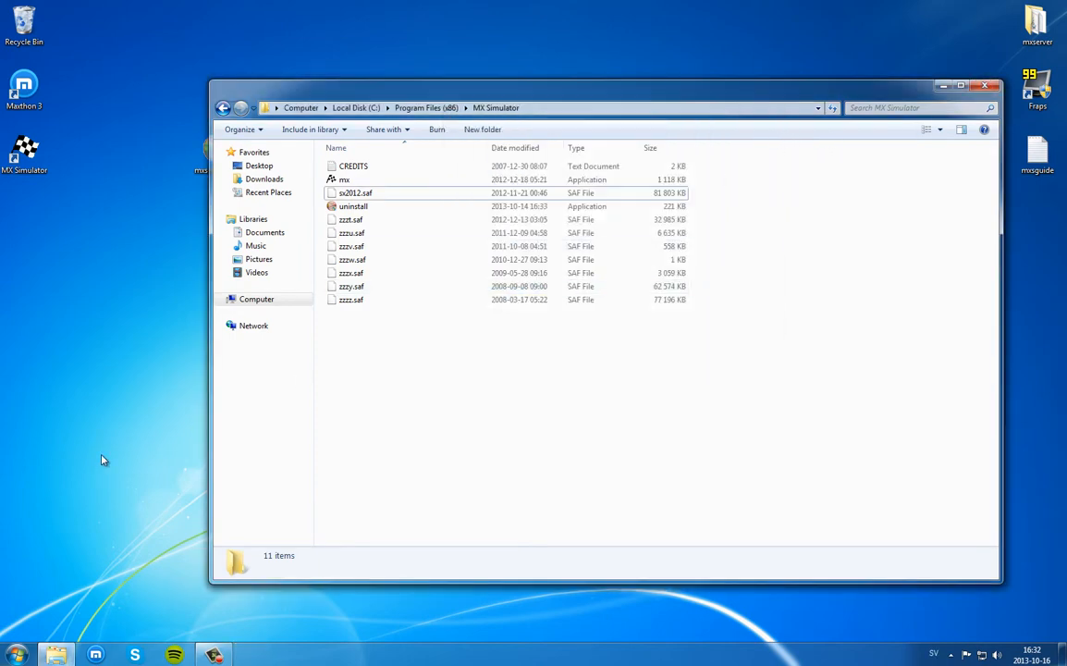
- Open the MX Simulator personal folder in AppData\Local, and move and shrink the installation folder window to make room
left_click(17, 655)
left_click(116, 337)
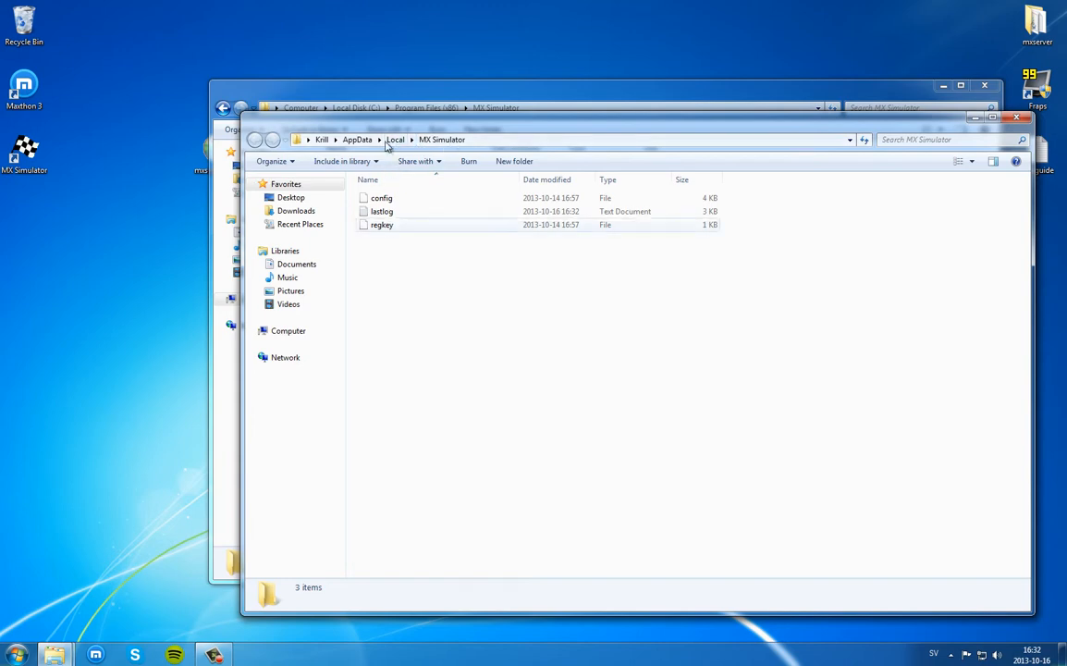
left_click_drag(371, 96, 269, 41)
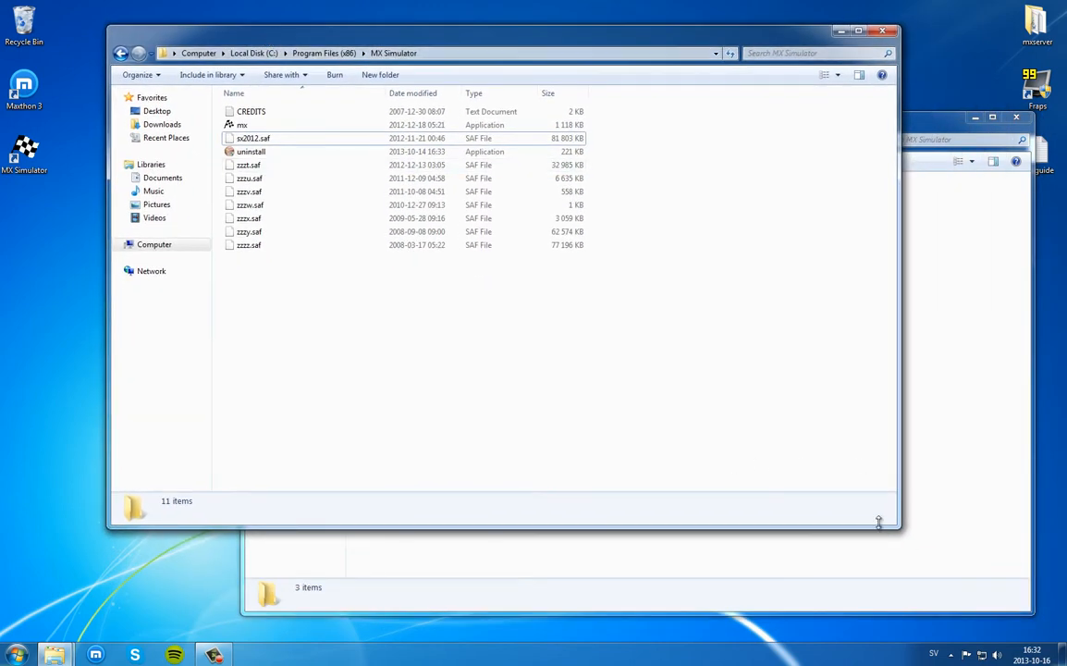
left_click_drag(898, 526, 693, 367)
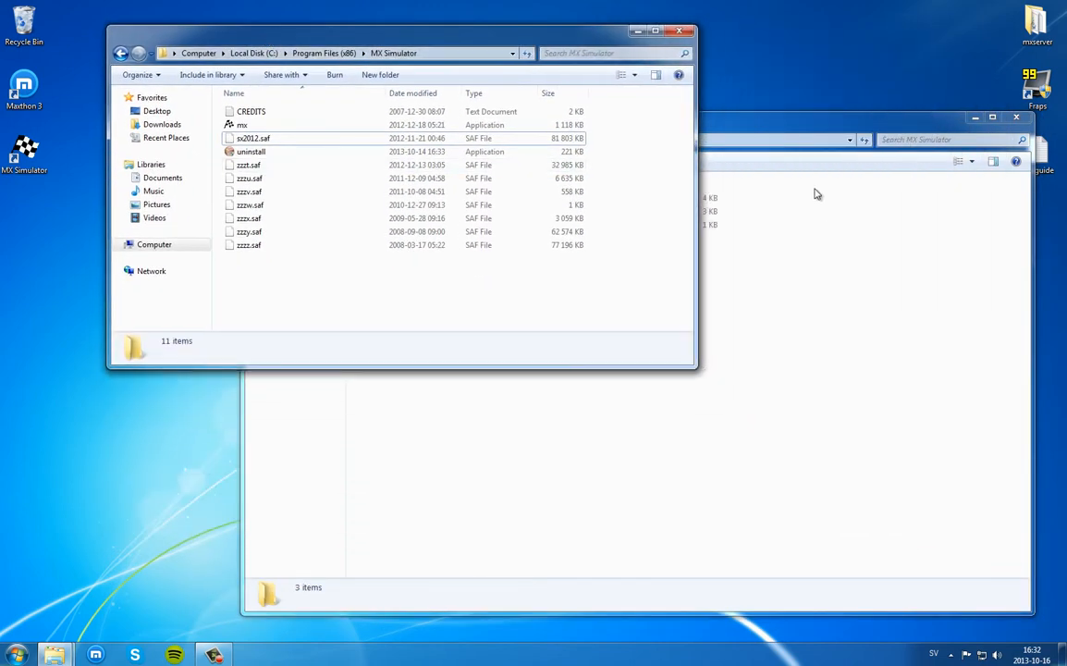
- Shrink the personal folder window and place it so both MX Simulator folders' file lists can be compared
left_click(774, 124)
left_click_drag(1037, 623, 818, 536)
left_click_drag(564, 127, 730, 130)
left_click_drag(668, 536, 668, 457)
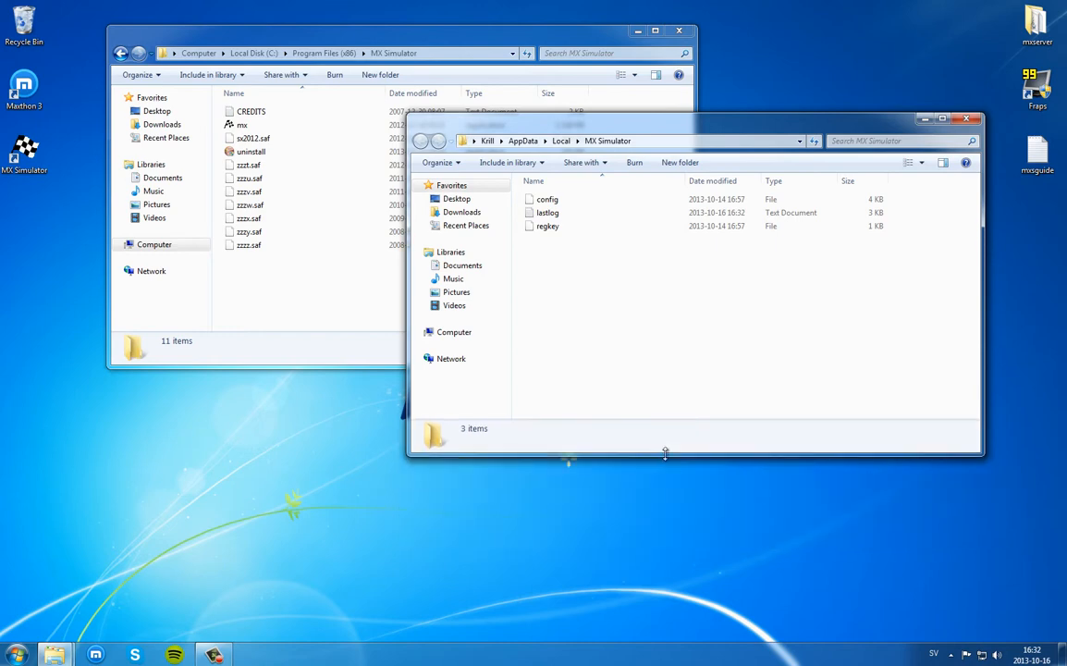
left_click_drag(583, 121, 660, 268)
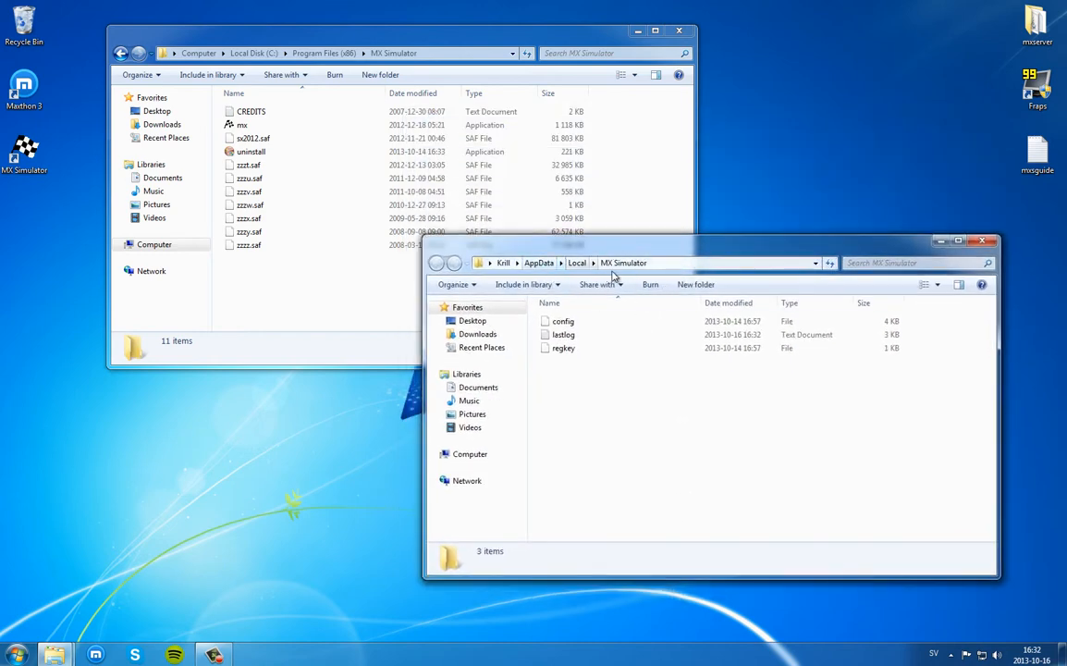
left_click_drag(603, 414, 605, 386)
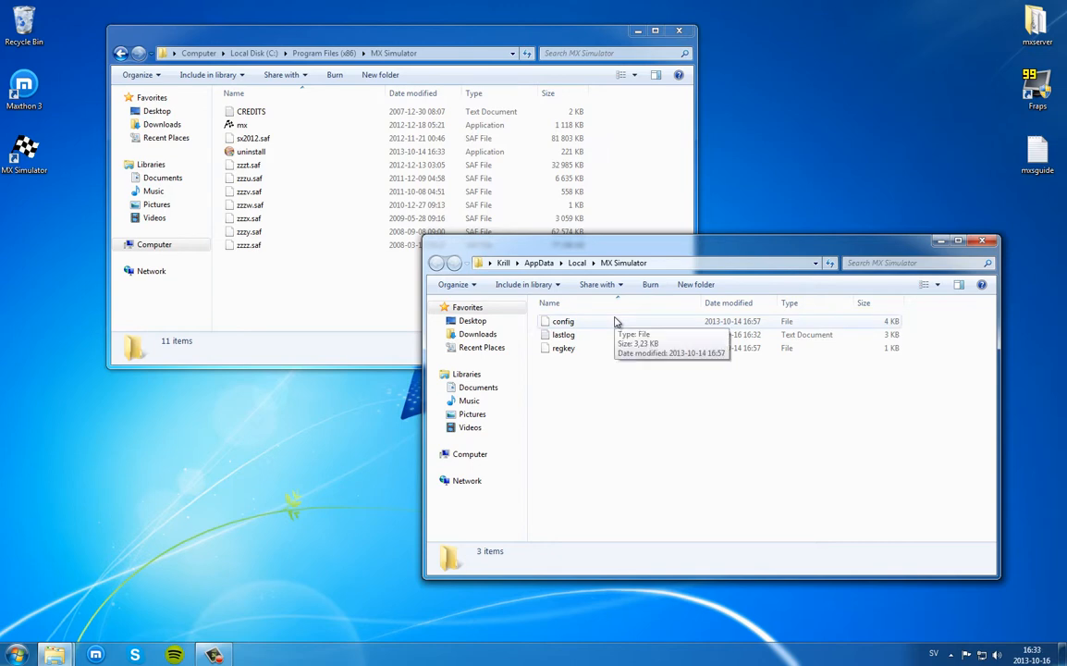
- Compare the two folders by selecting zzzz.saf in the installation folder and returning to the personal folder, and close the personal folder
left_click(285, 246)
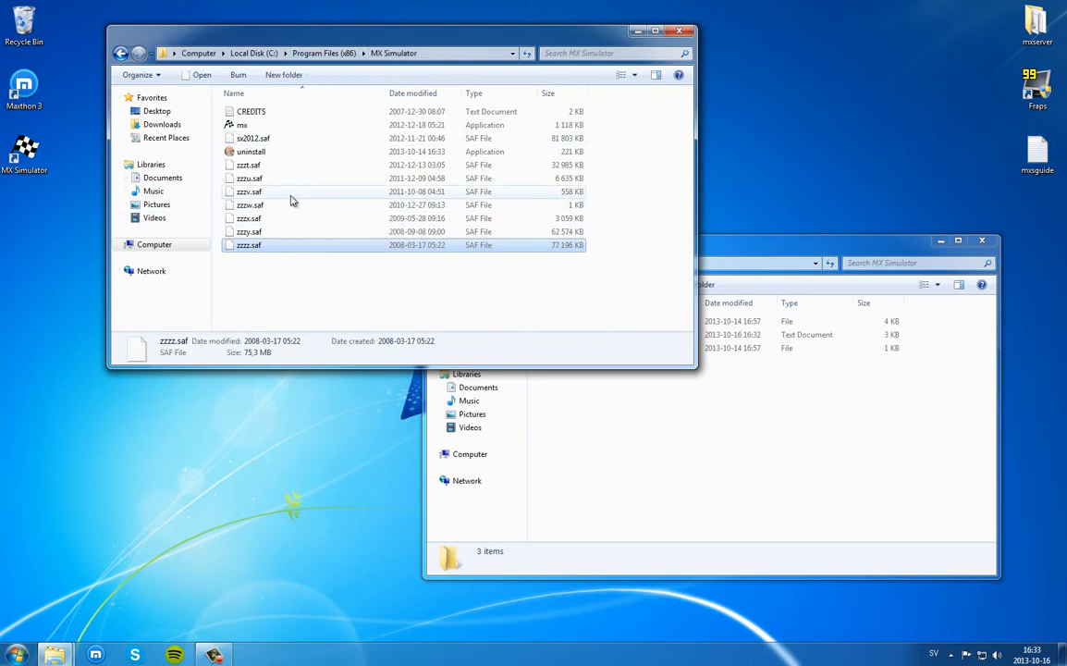
left_click(567, 425)
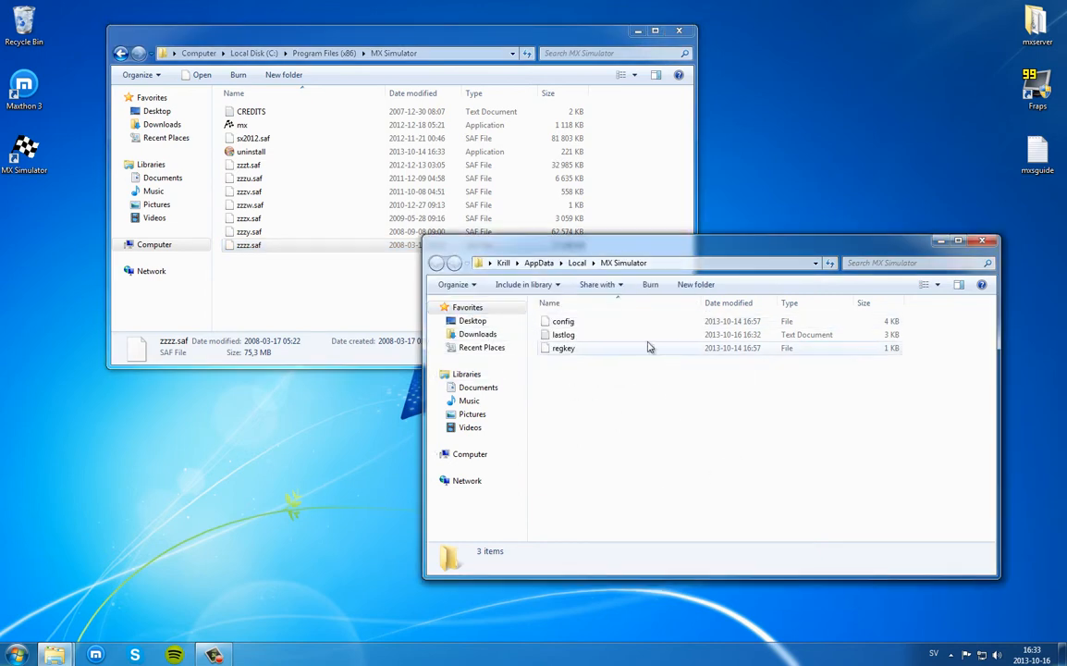
left_click(621, 287)
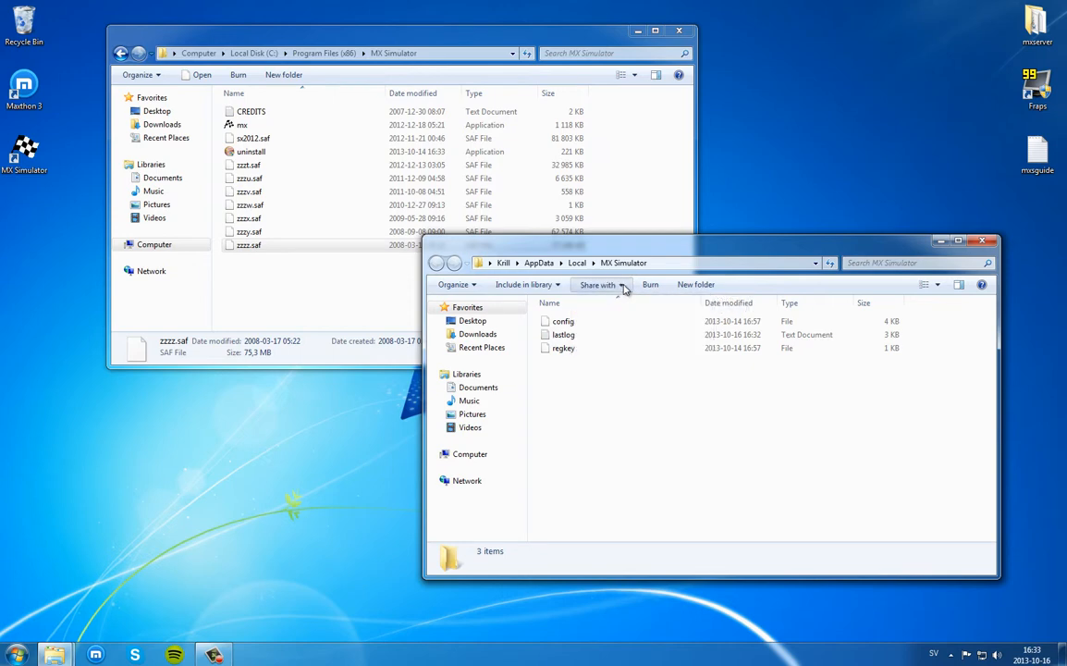
left_click(657, 487)
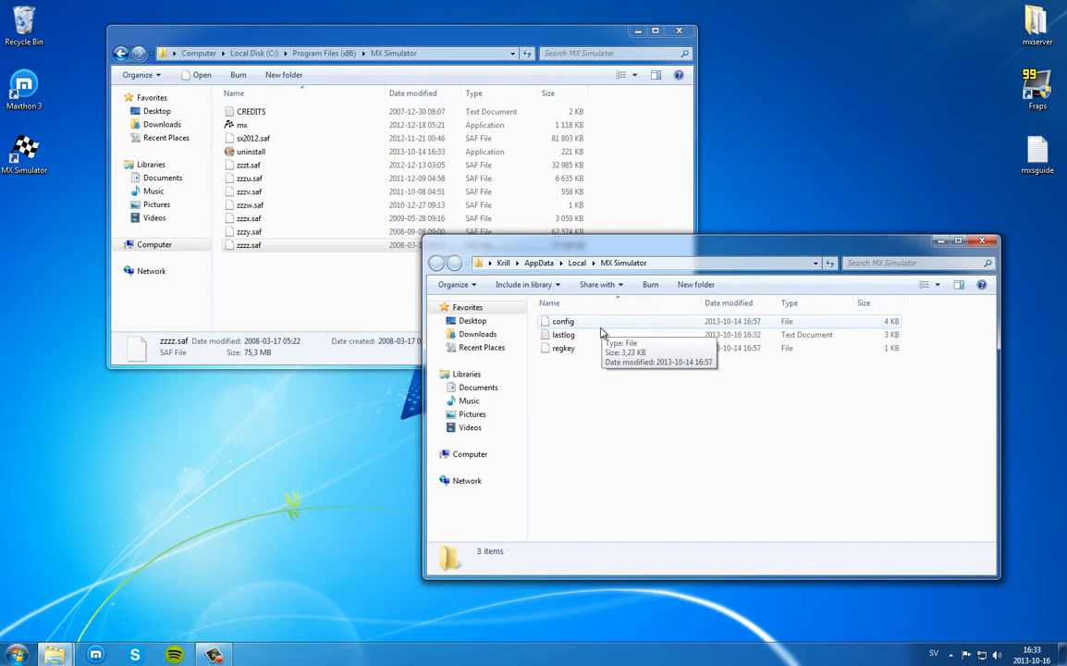
left_click(985, 242)
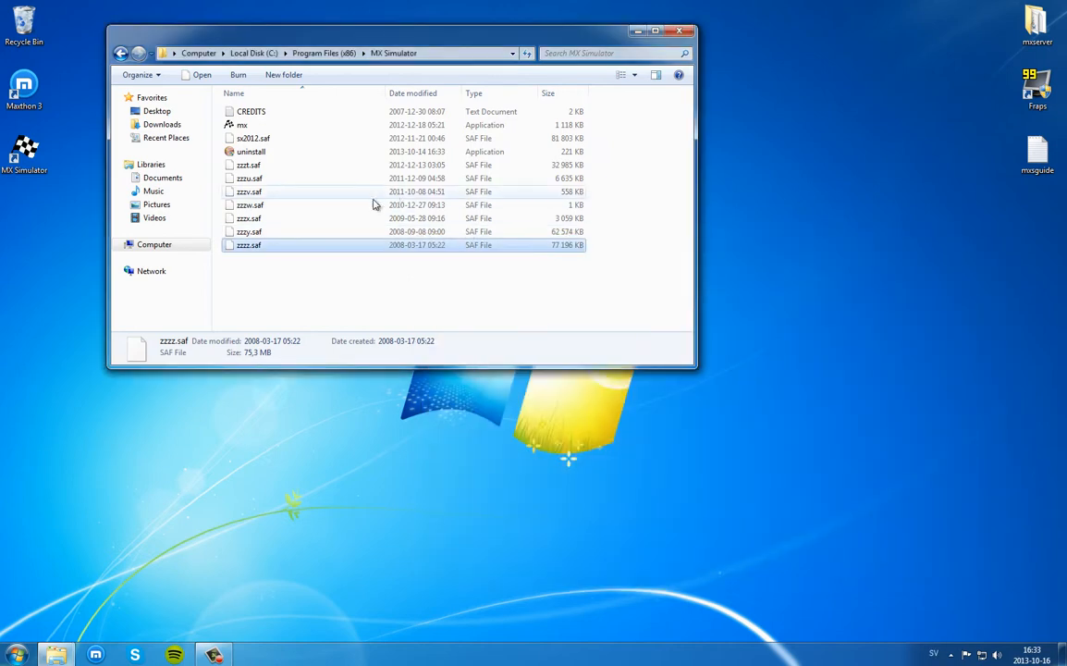
- Show again how to open the personal folder, and close both MX Simulator folder windows
left_click(17, 654)
left_click(88, 338)
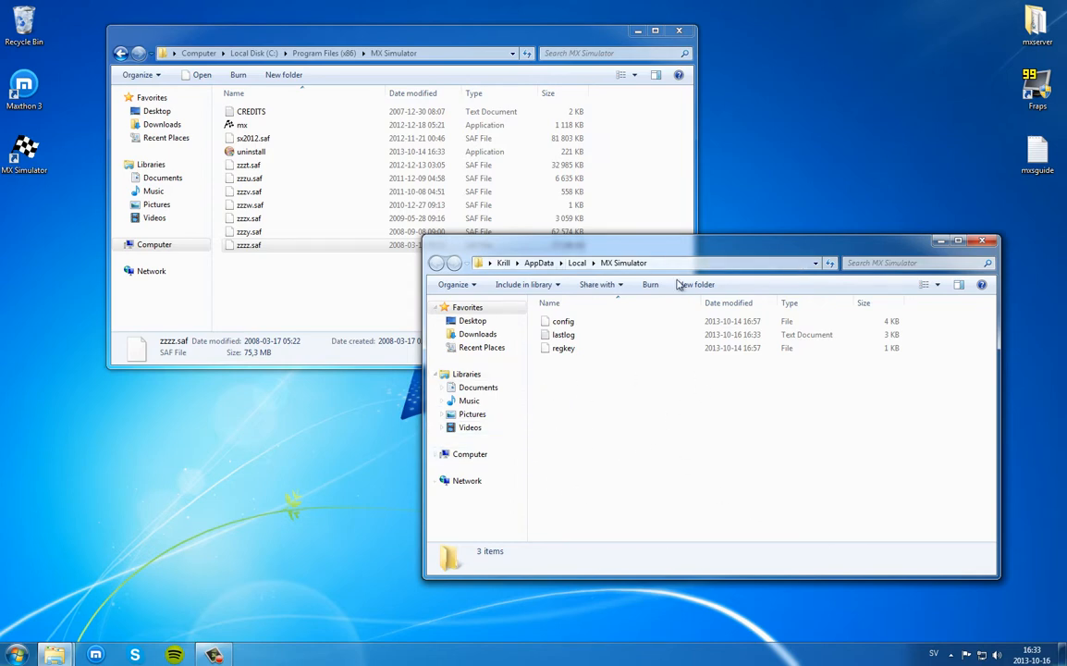
left_click(984, 241)
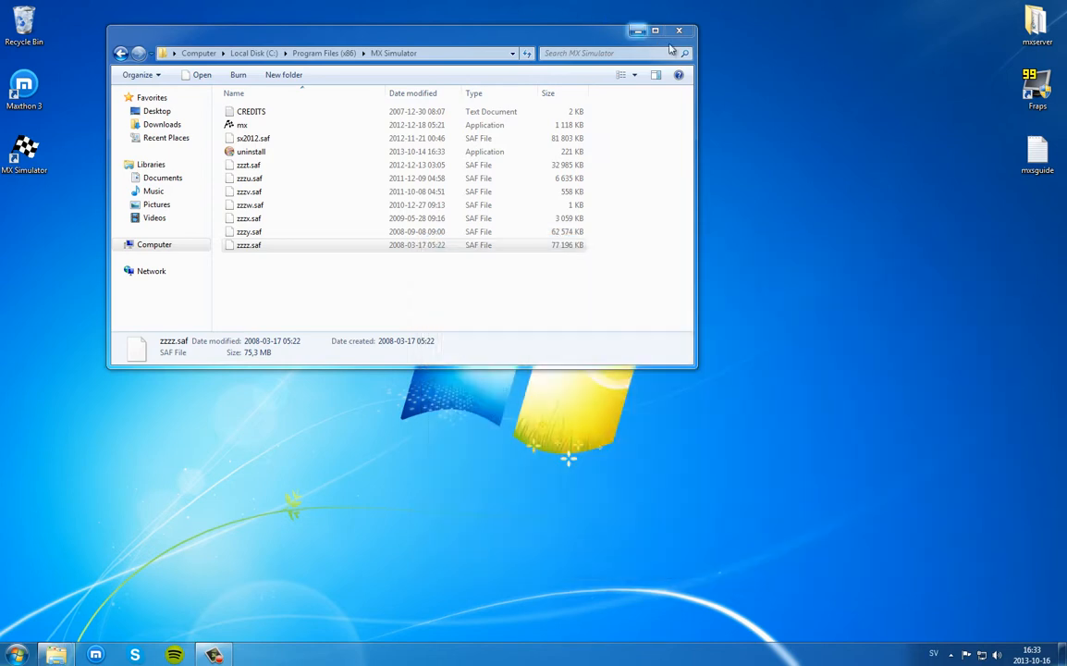
left_click(680, 35)
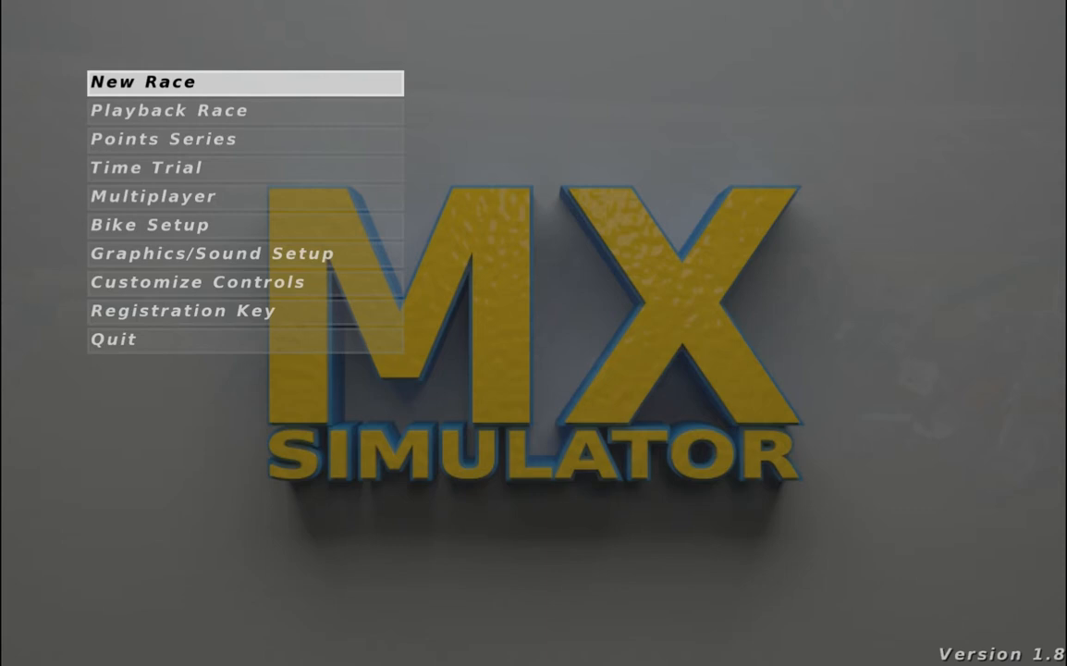
- Browse the MX Simulator main menu entries from New Race down to Registration Key and the options around it
key("Down")
key("Down")
key("Down")
key("Down")
key("Down")
key("Down")
key("Down")
key("Down")
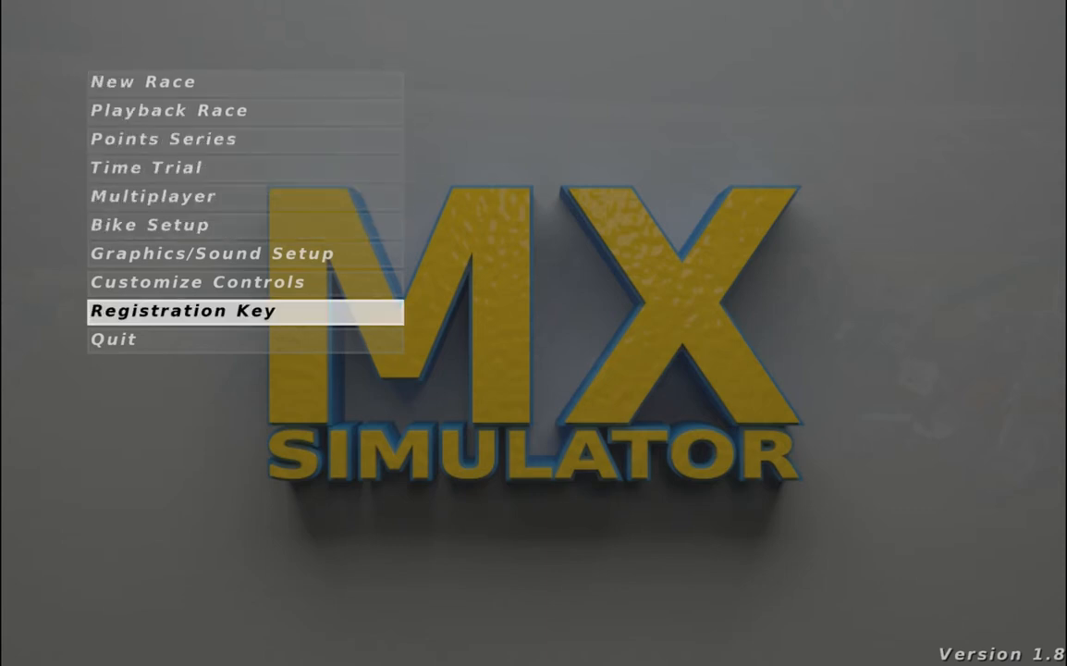
key("Up")
key("Up")
key("Down")
key("Down")
key("Down")
key("Up")
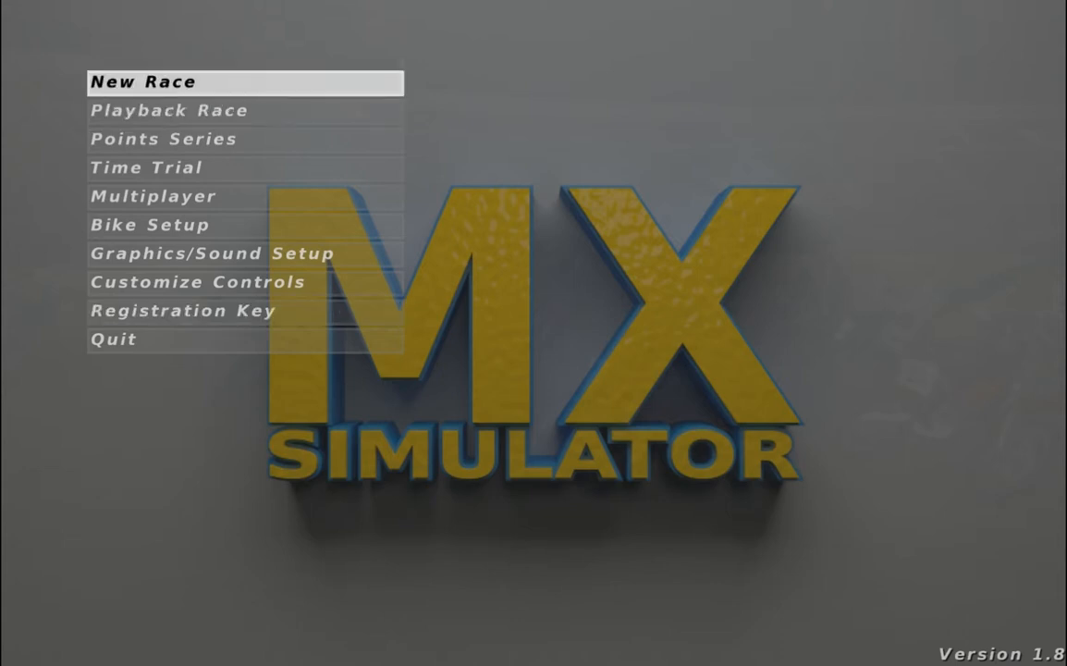
- Open the New Race setup from the main menu
left_click(245, 83)
left_click(245, 82)
key("Up")
key("Return")
left_click(245, 83)
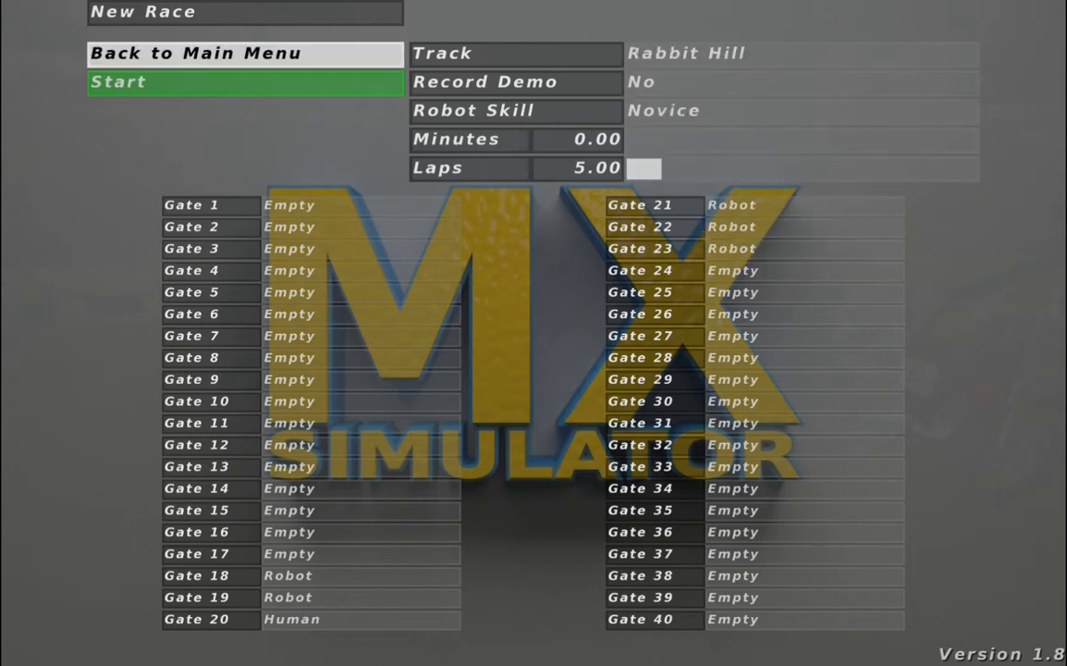
- Open the track selection for the race and look through the second page of tracks, from Glenside to Widowmaker
left_click(802, 53)
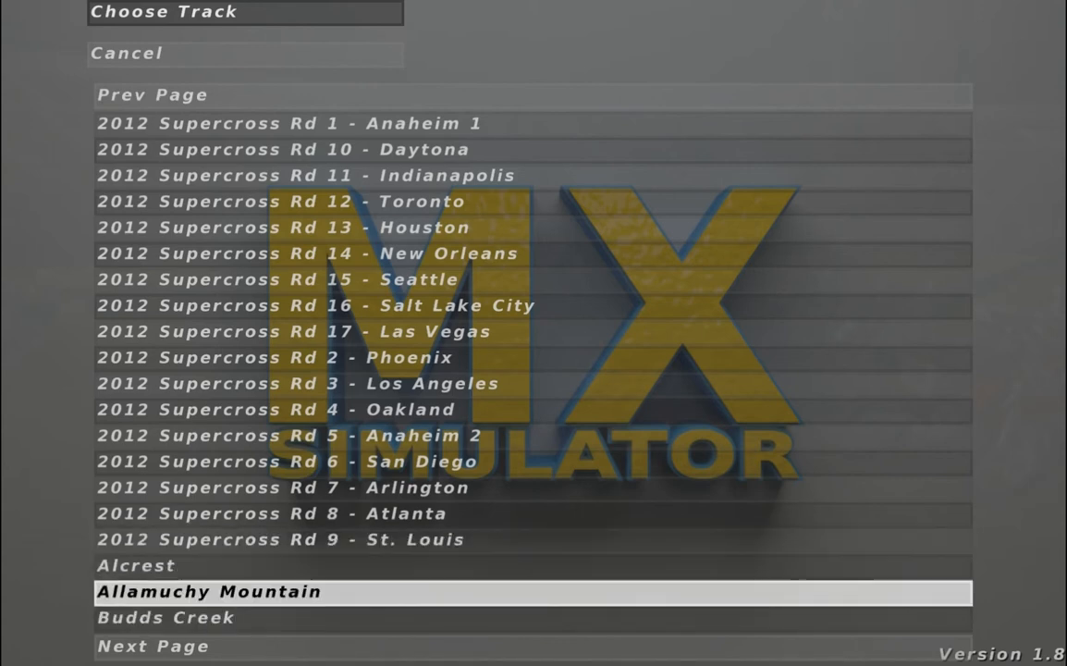
key("Return")
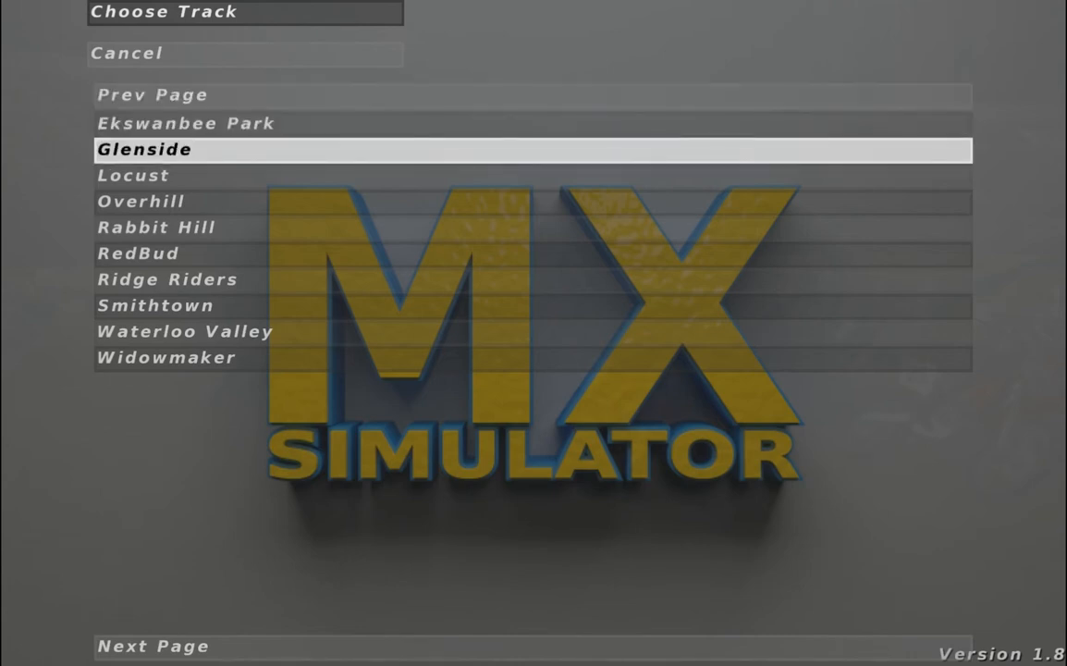
key("Down")
key("Down")
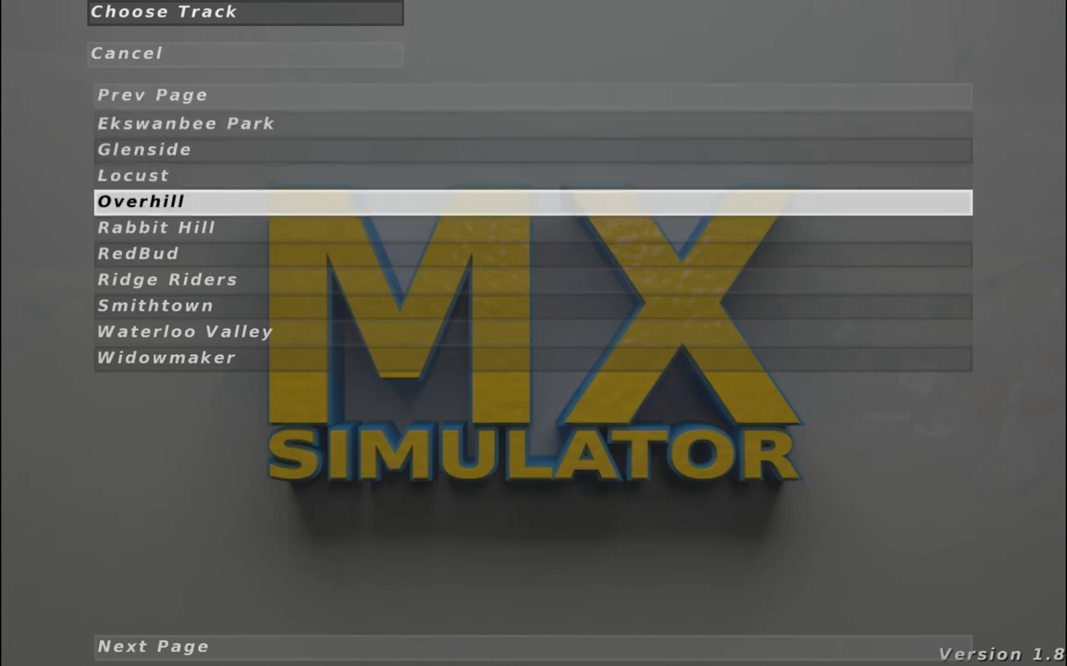
key("Down")
key("Down")
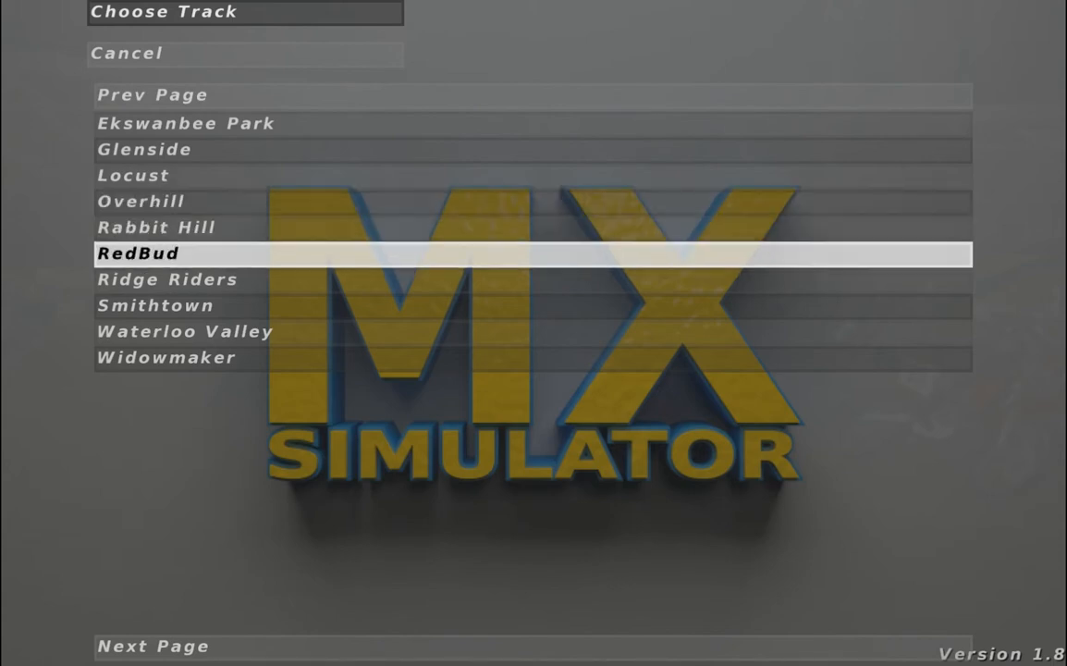
key("Down")
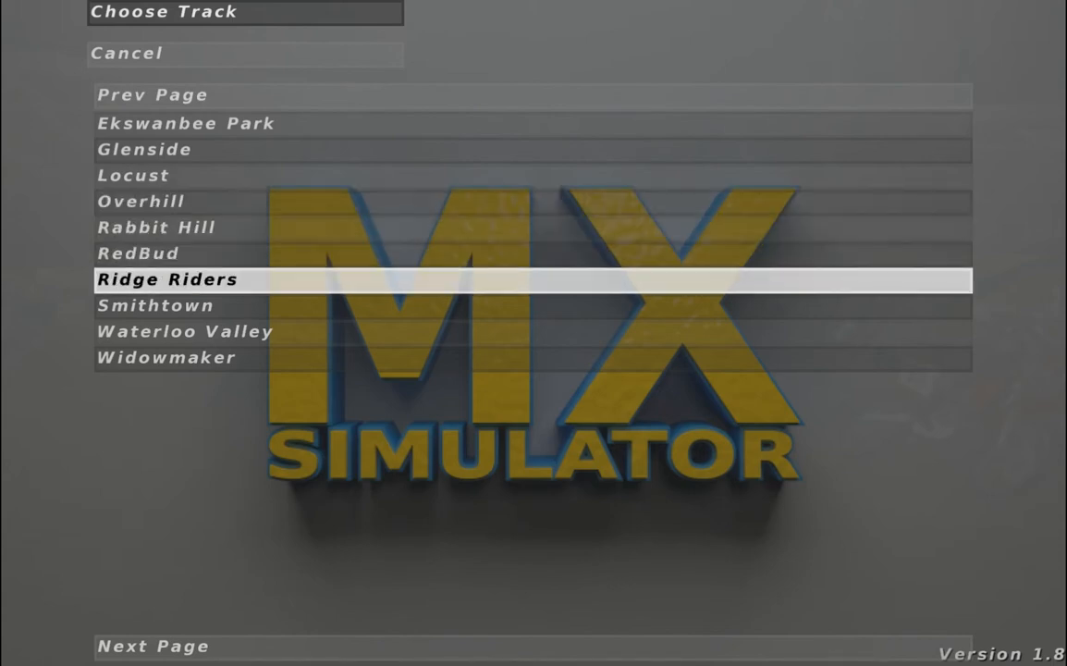
key("Down")
key("Down")
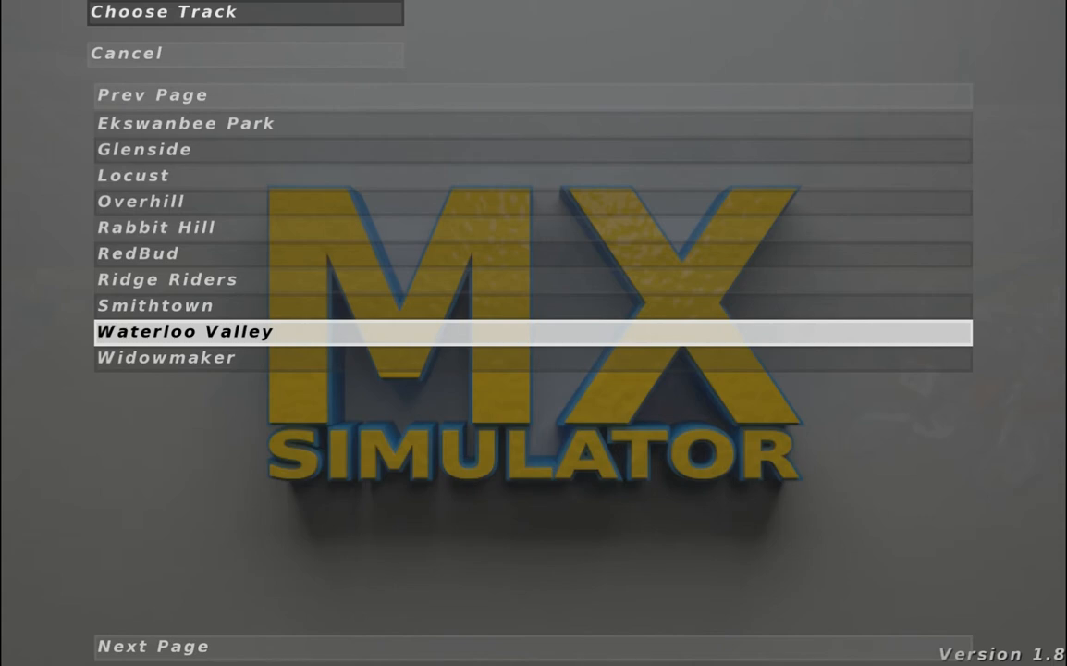
key("Down")
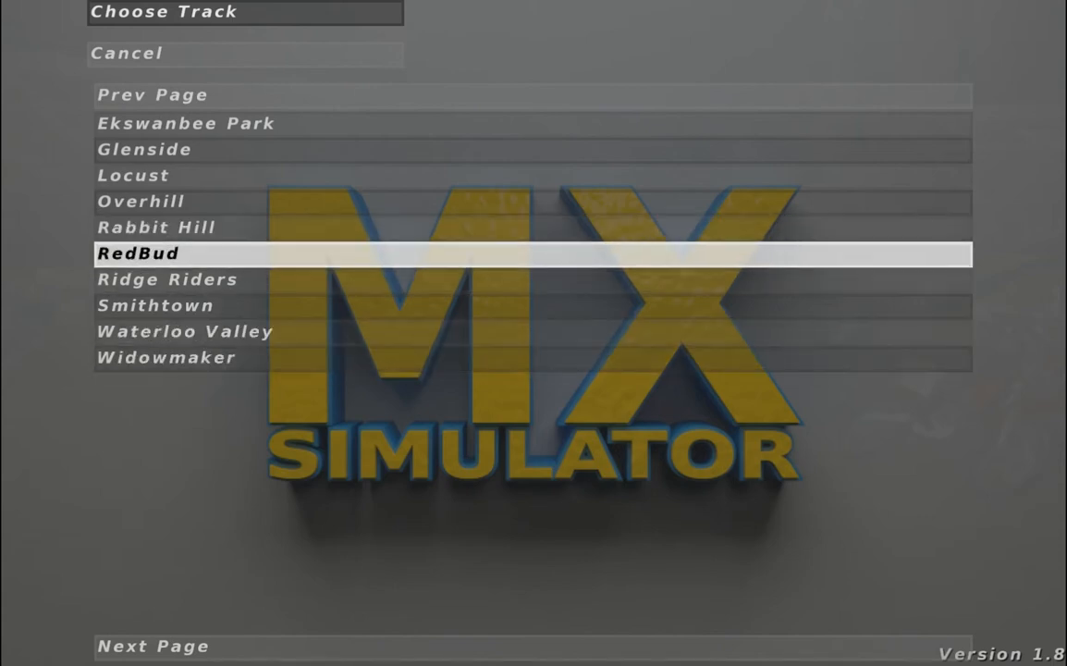
- Leaf between the first and second pages of tracks, and leave the track selection without choosing a new track
left_click(154, 96)
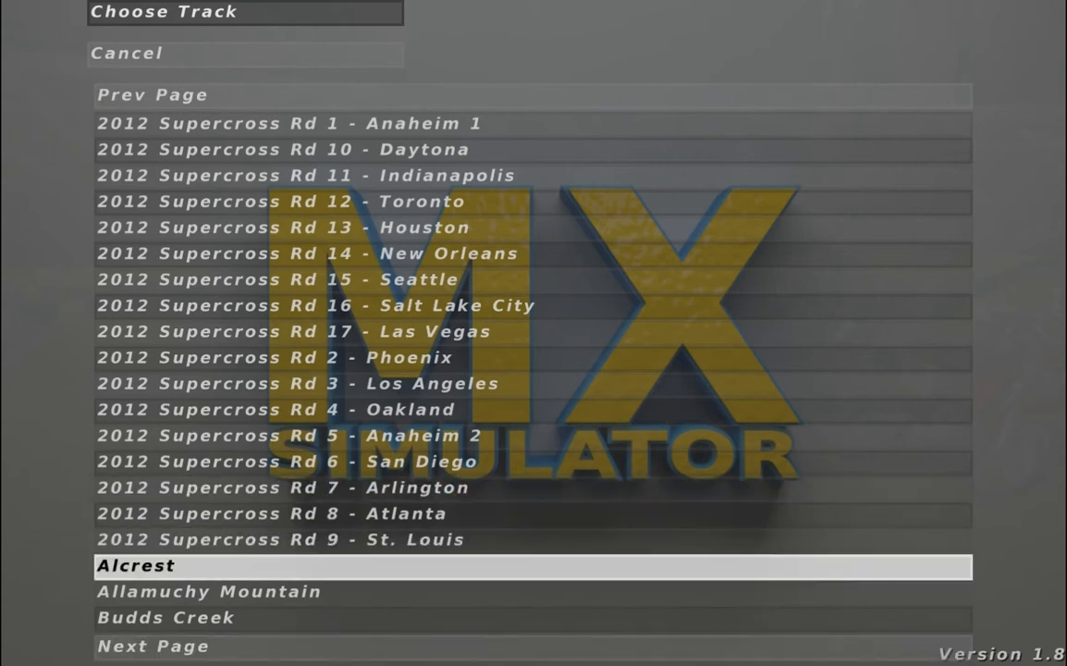
left_click(154, 646)
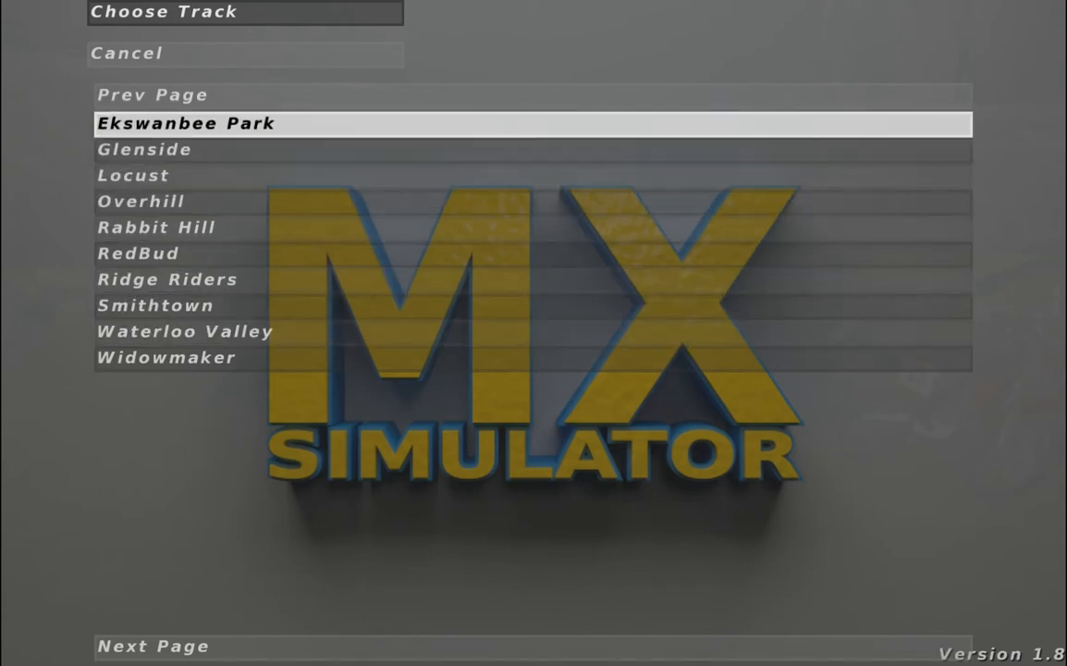
left_click(533, 95)
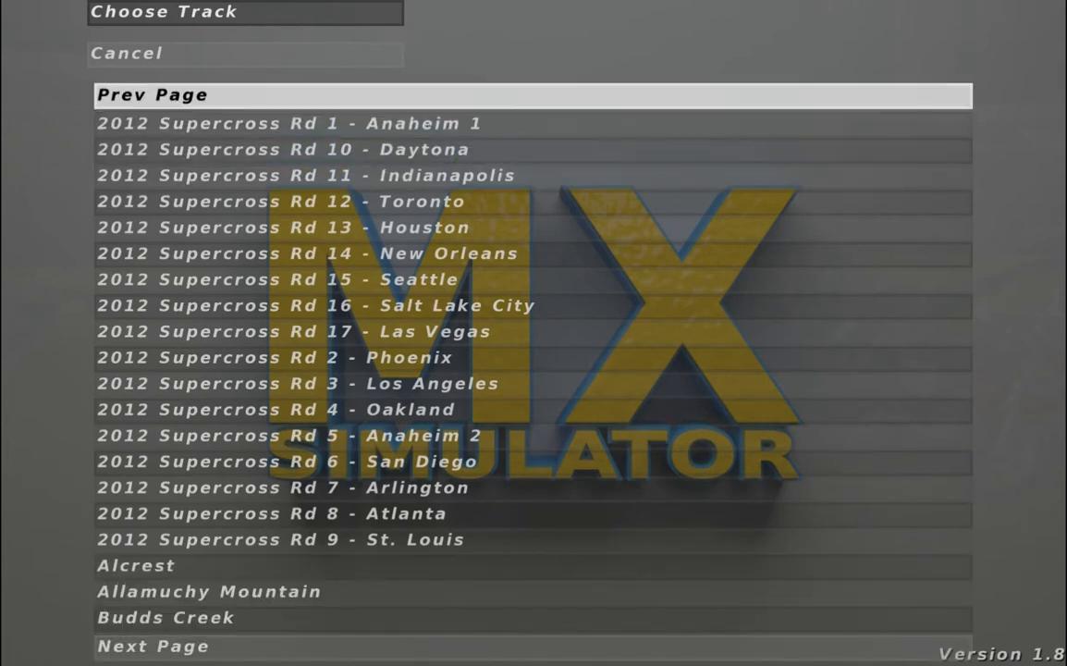
left_click(245, 52)
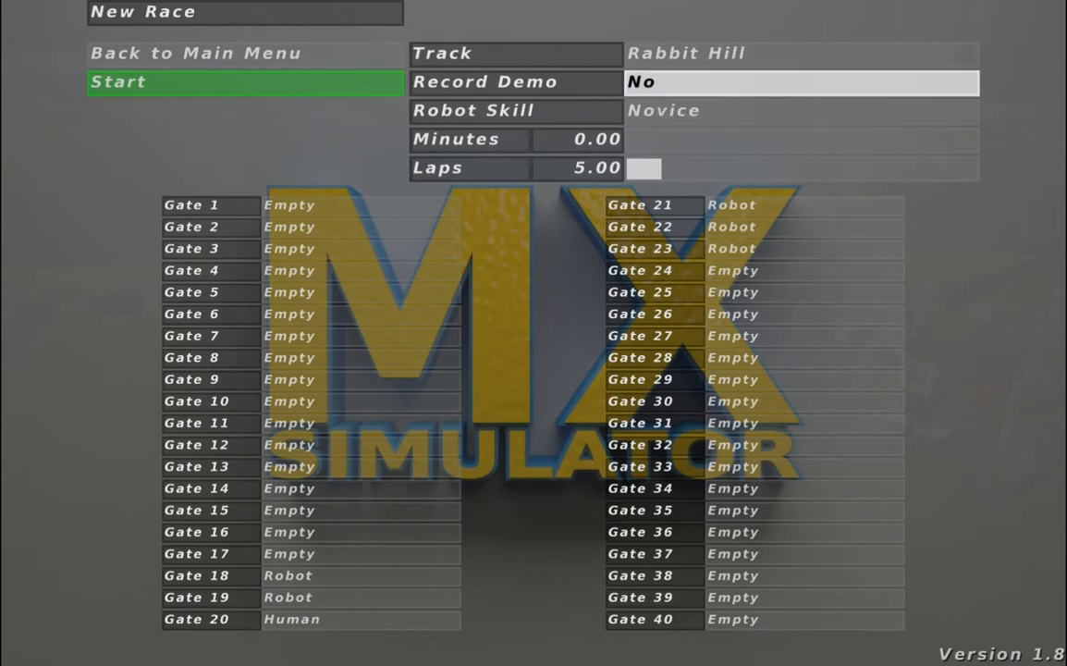
- Set Record Demo to Yes and Robot Skill to Expert for the new race
left_click(801, 81)
key("Down")
key("Right")
key("Right")
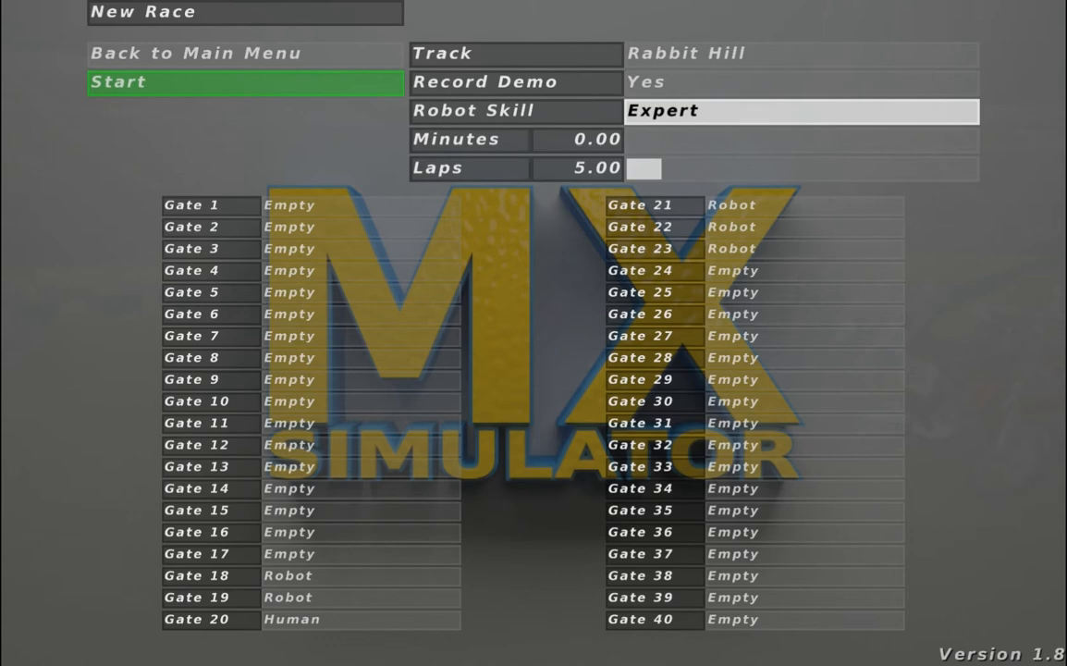
- Set Robot Skill to Novice for the new race
key("Right")
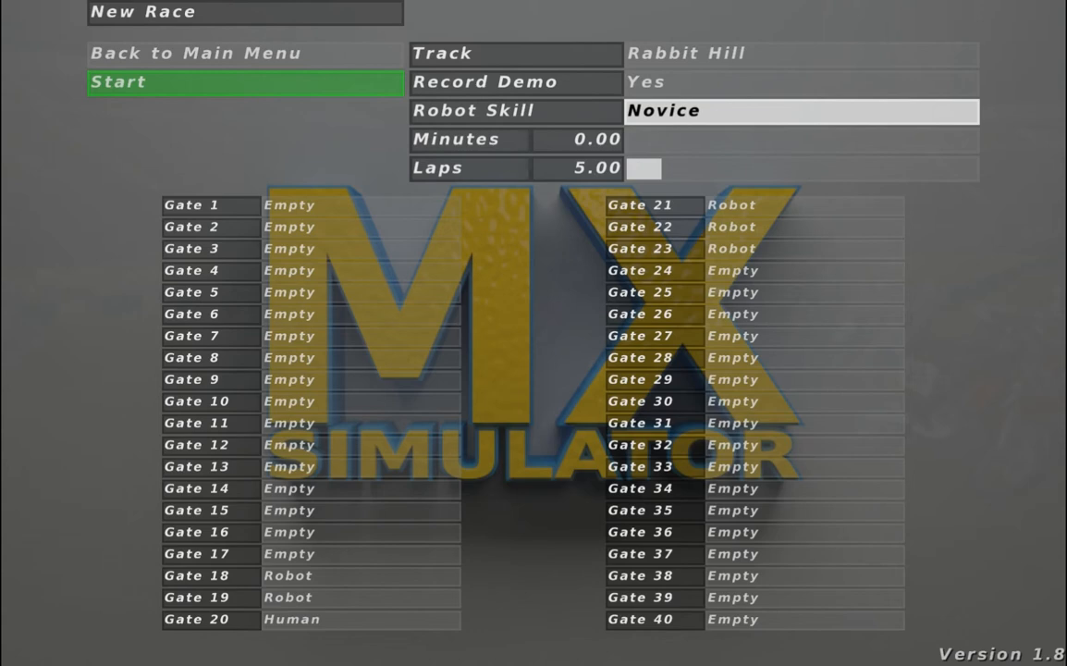
key("Down")
key("Down")
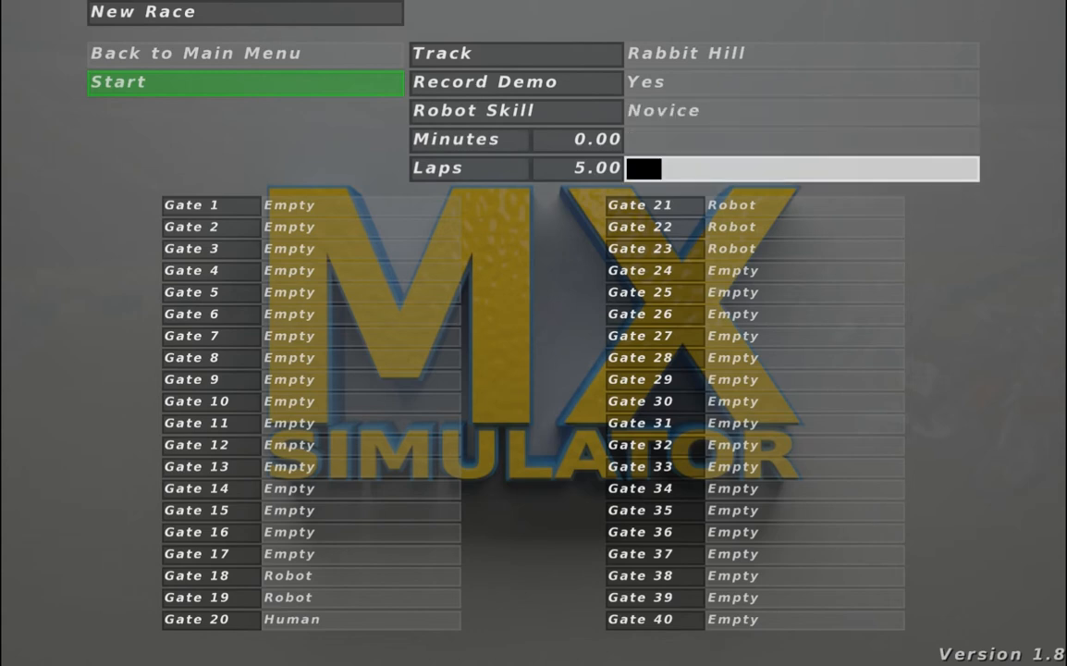
- Try out the race length settings, raising Minutes to 15, and return to the main menu without starting the race
key("Down")
key("Down")
key("Down")
key("Down")
key("Right")
key("Left")
key("Right")
key("Left")
key("Right")
key("Up")
key("Right")
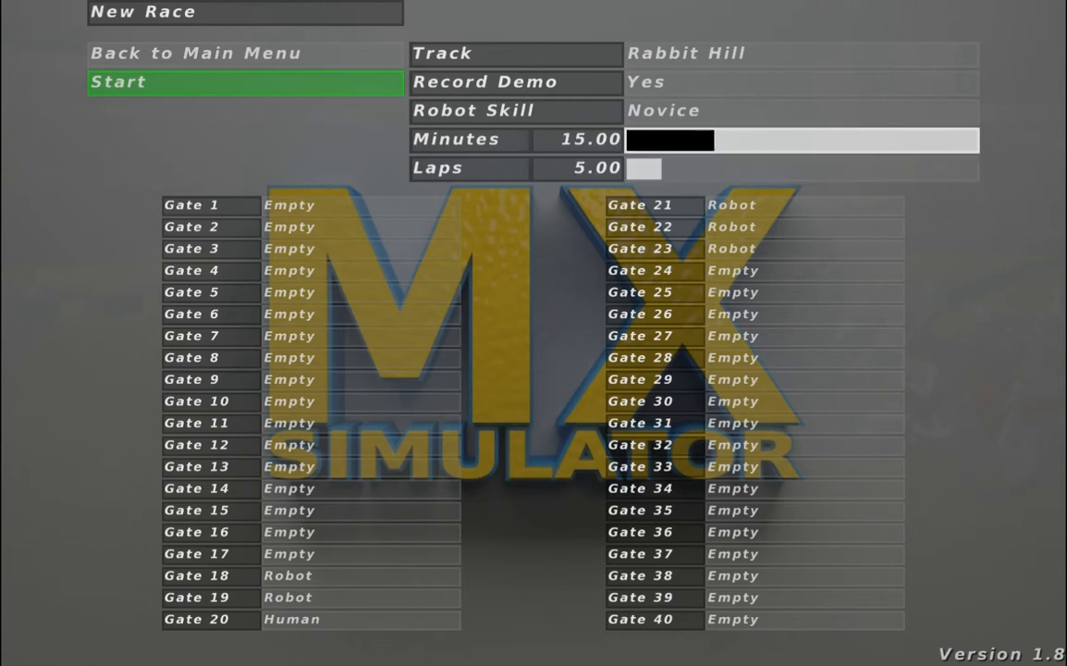
key("Left")
key("Right")
key("Left")
key("Down")
key("Escape")
key("Return")
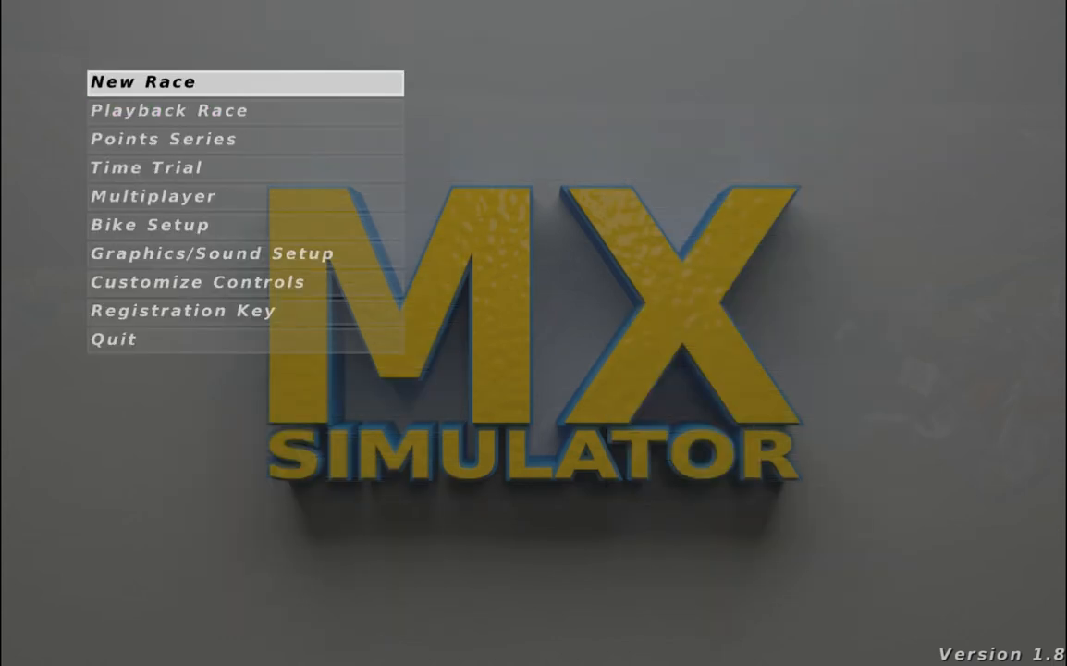
- Open the Playback Race page, look over its options, and return to the main menu
key("Down")
key("Return")
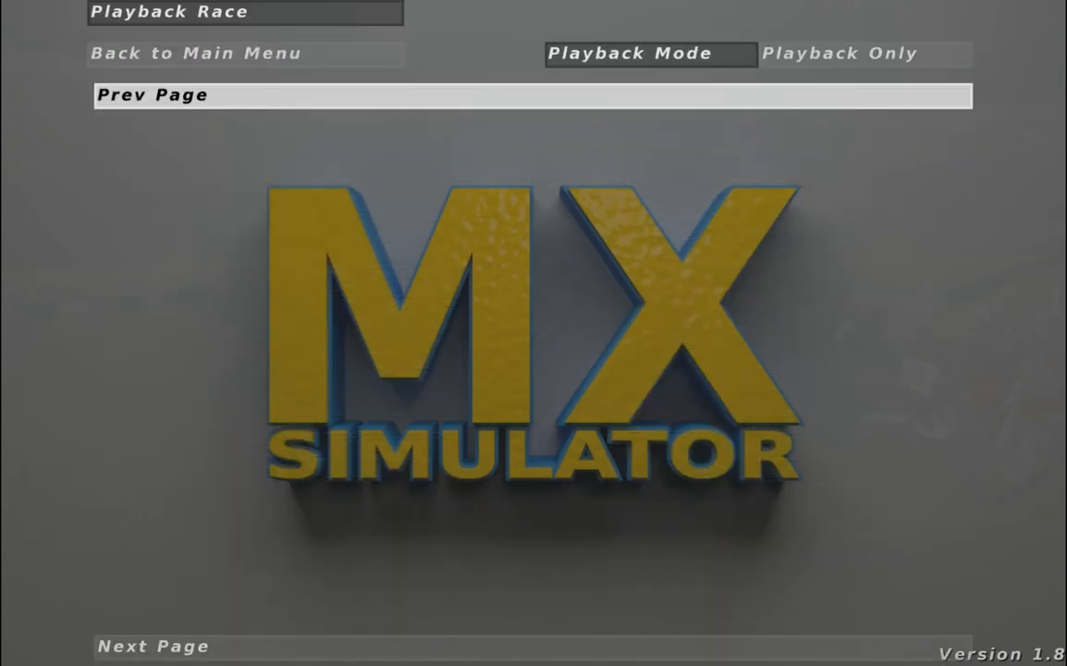
key("Up")
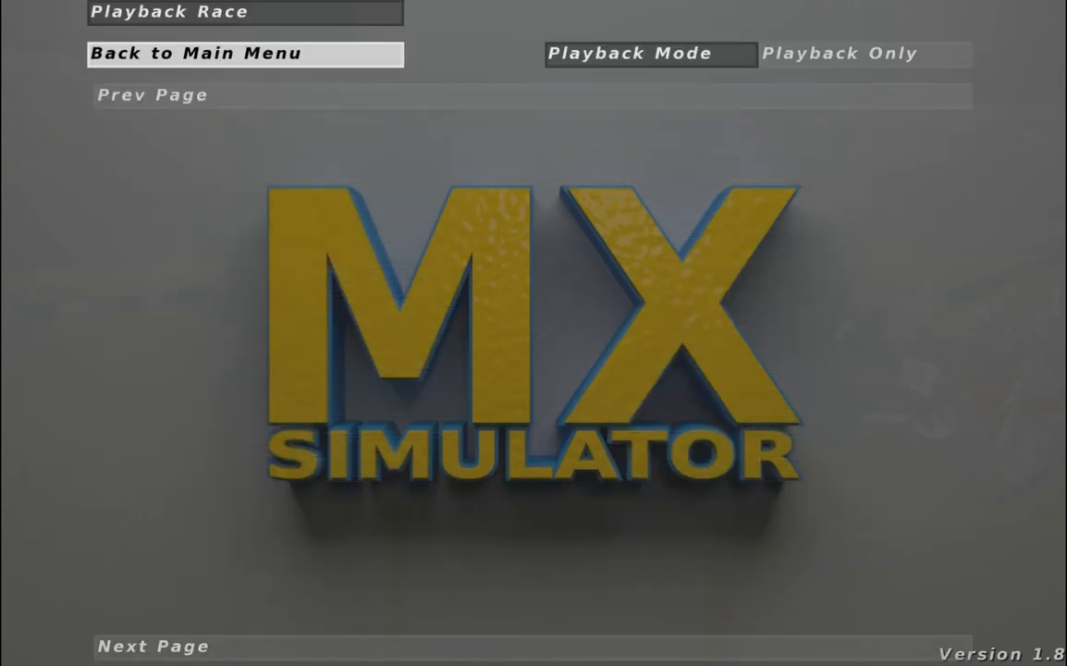
key("Down")
key("Up")
key("Return")
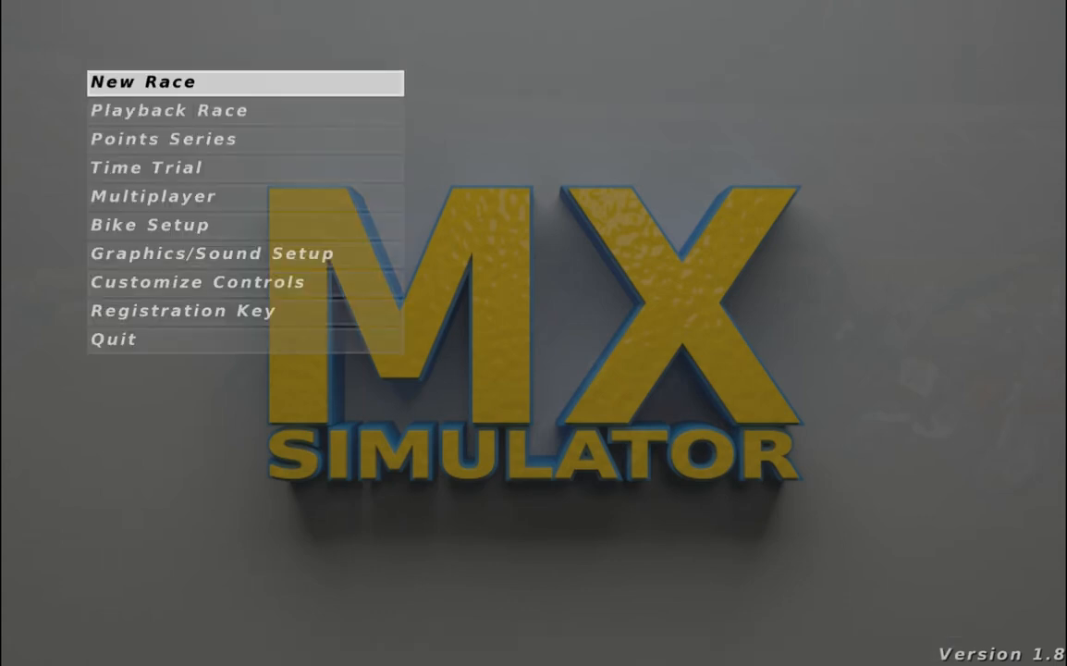
- Open Points Series, look through the Northeastern Novice, Amateur and Expert Series, and return to the main menu
key("Down")
key("Down")
key("Return")
key("Down")
key("Down")
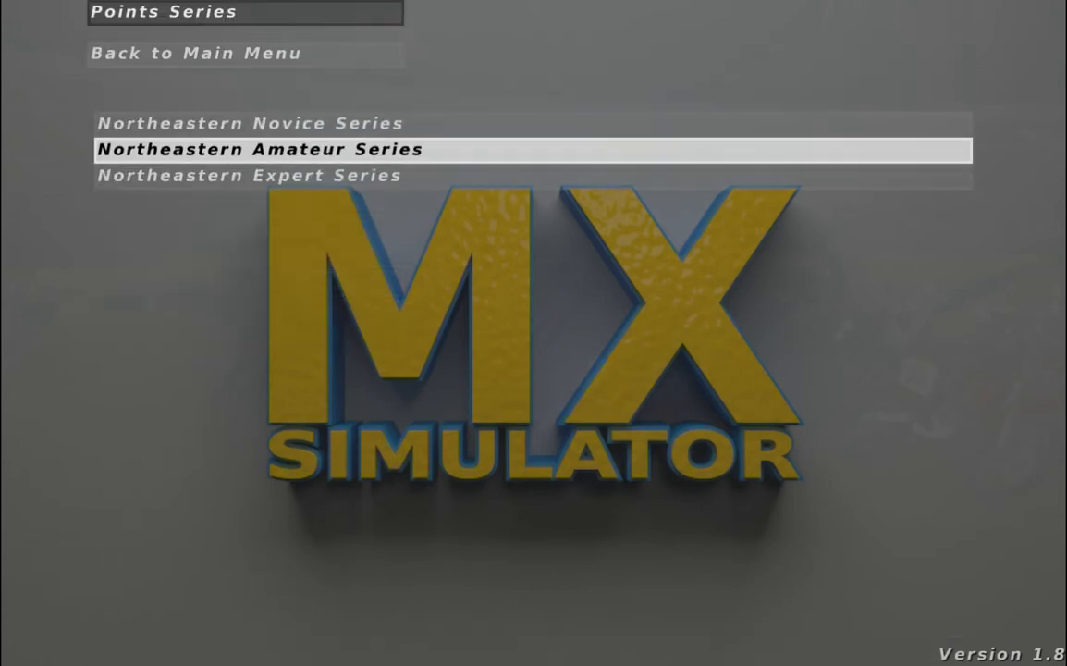
key("Down")
key("Up")
key("Up")
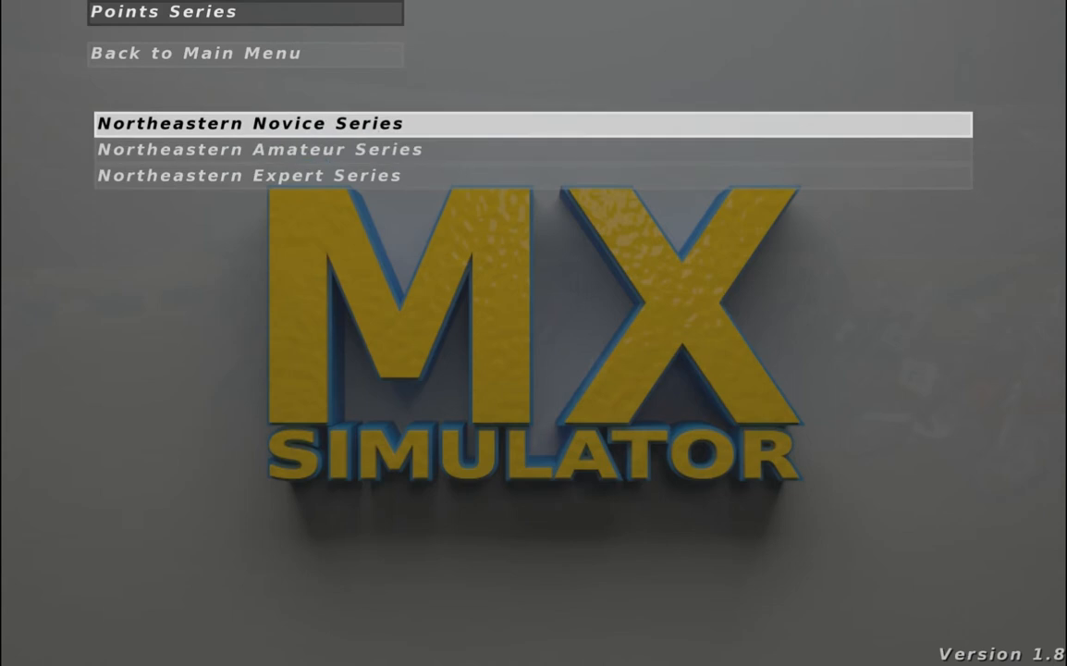
key("Down")
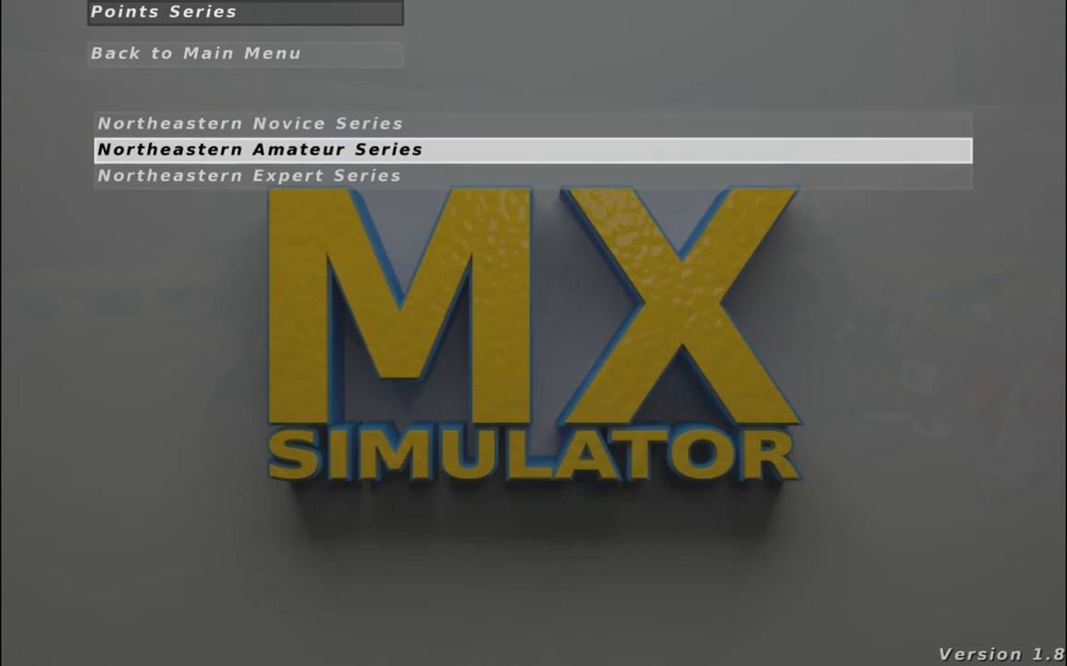
key("Up")
key("Up")
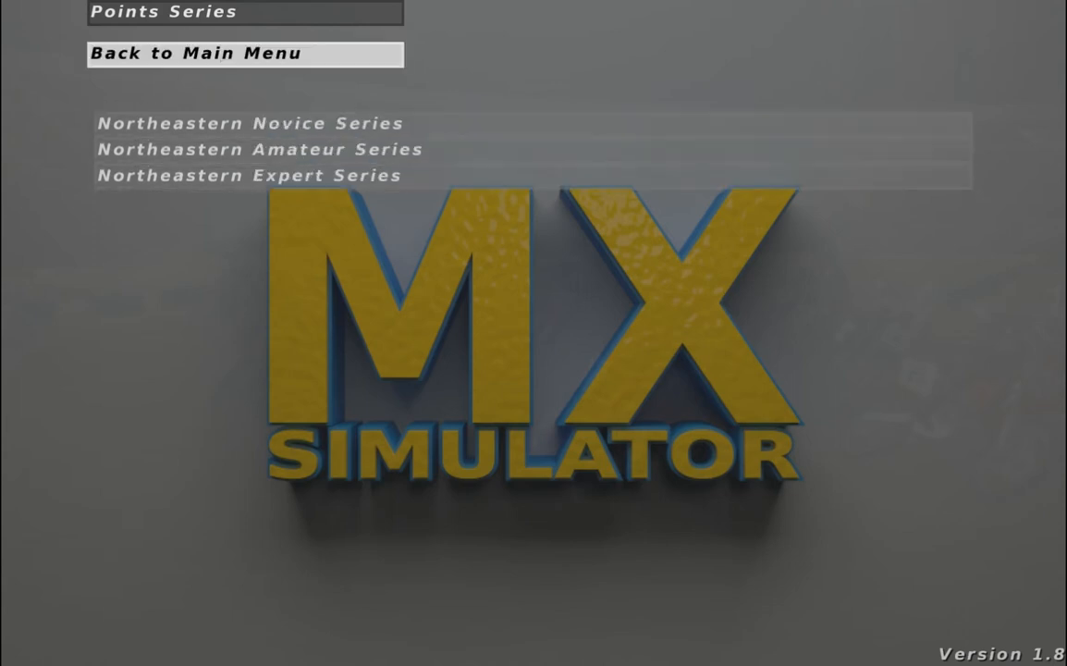
key("Return")
- Open the Time Trial setup, look over its track and ghost options, and return to the main menu
key("Down")
key("Down")
key("Down")
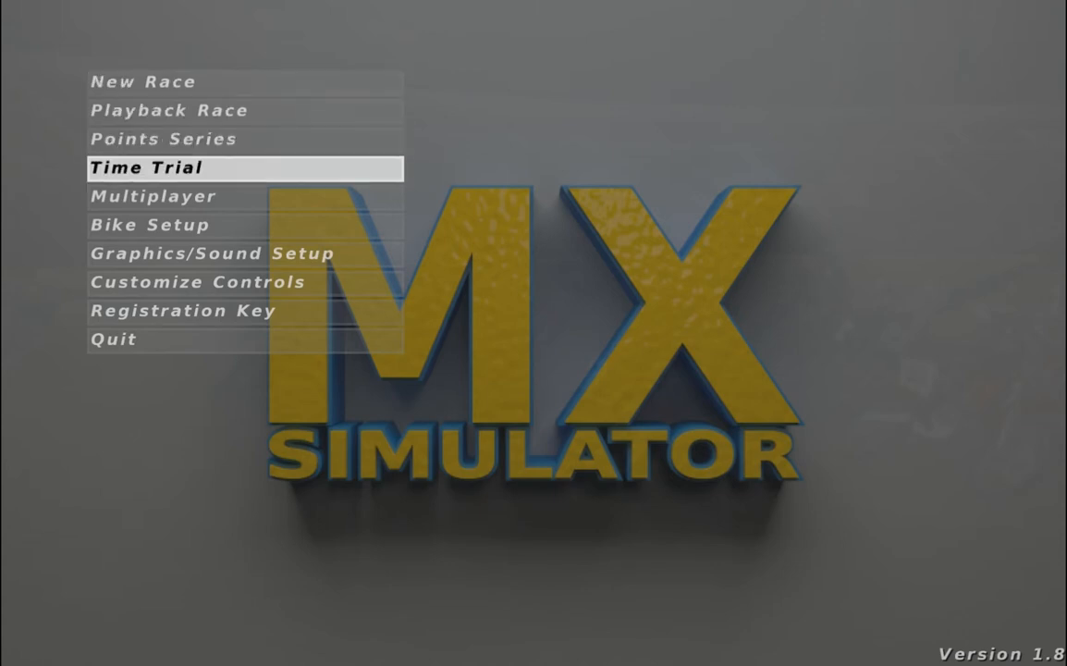
key("Return")
key("Down")
key("Down")
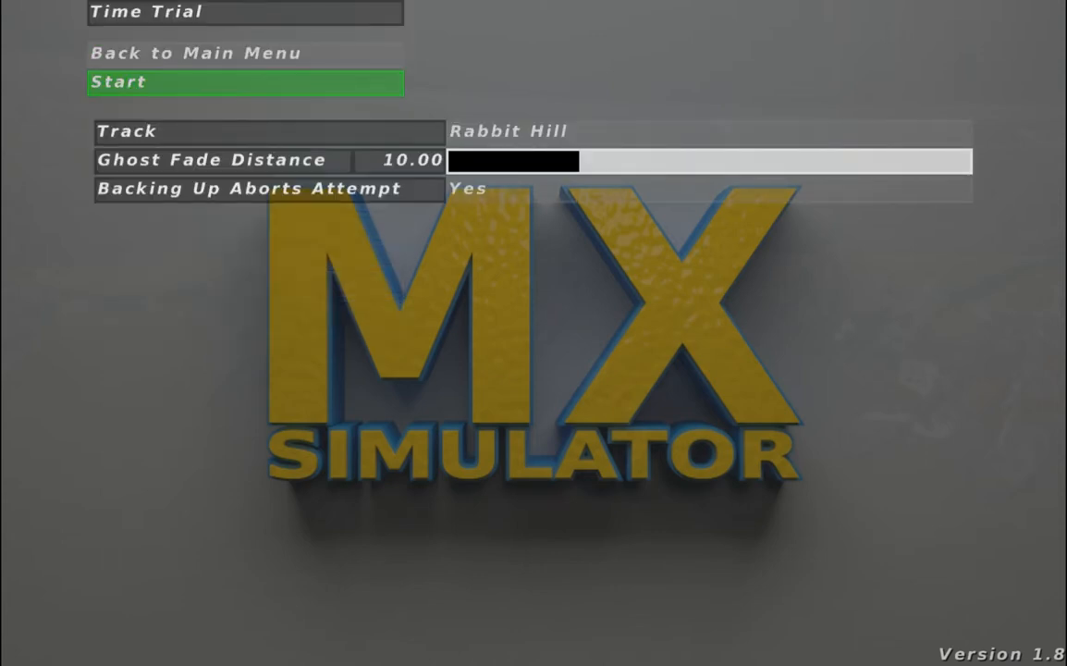
key("Up")
key("Up")
key("Up")
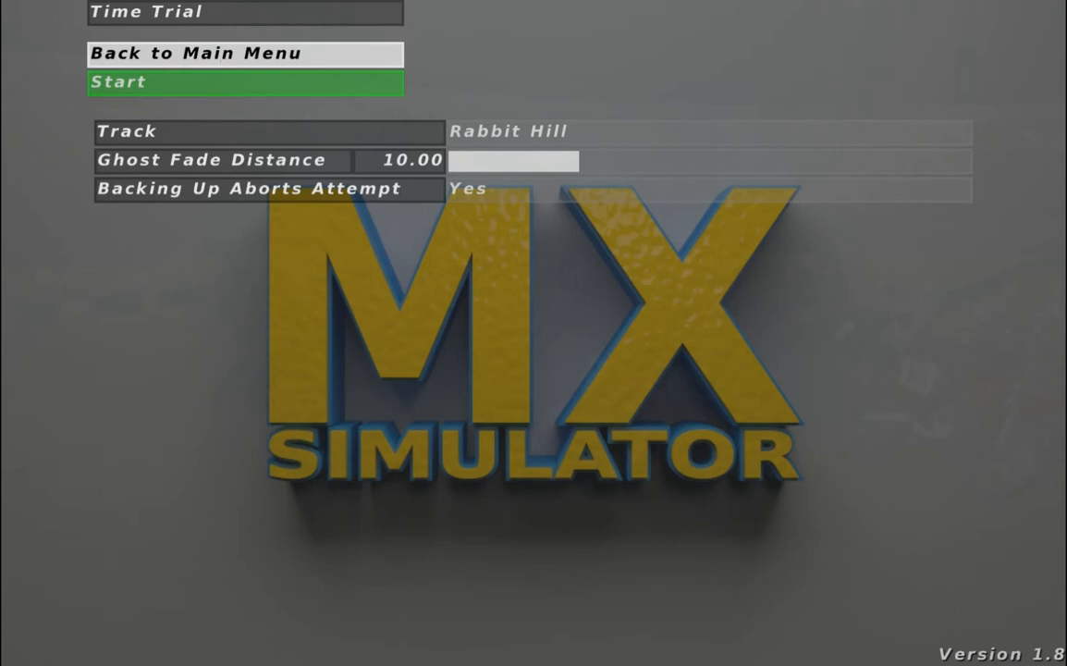
key("Return")
- Open the Multiplayer page, look over the connection options and Server field, and return to the main menu
key("Down")
key("Down")
key("Down")
key("Down")
key("Down")
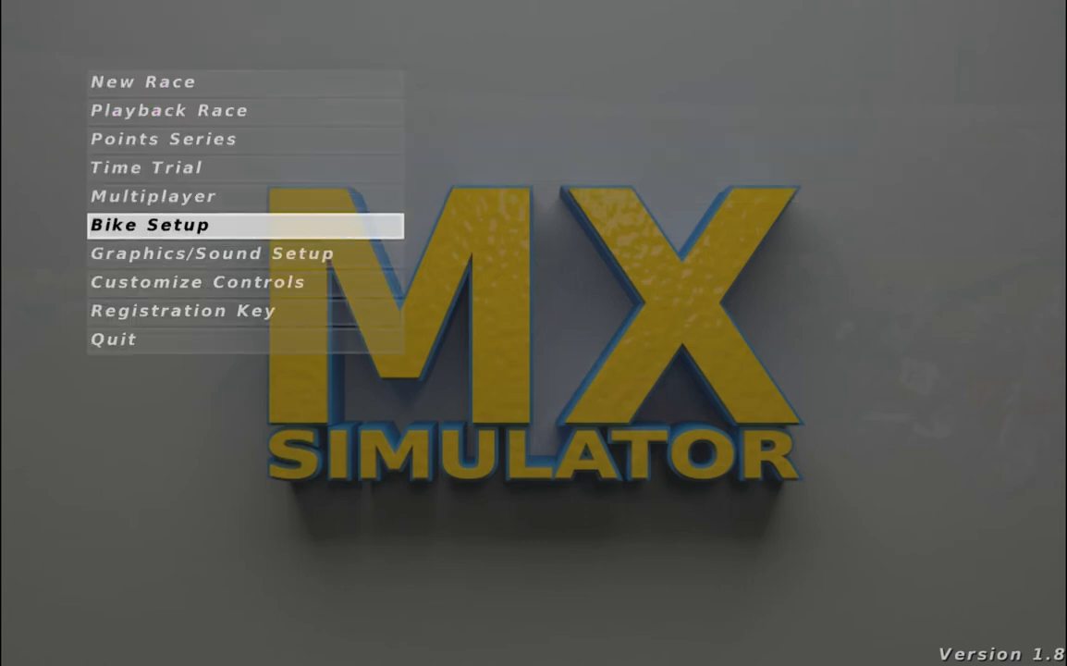
key("Up")
key("Return")
key("Up")
key("Up")
key("Up")
key("Up")
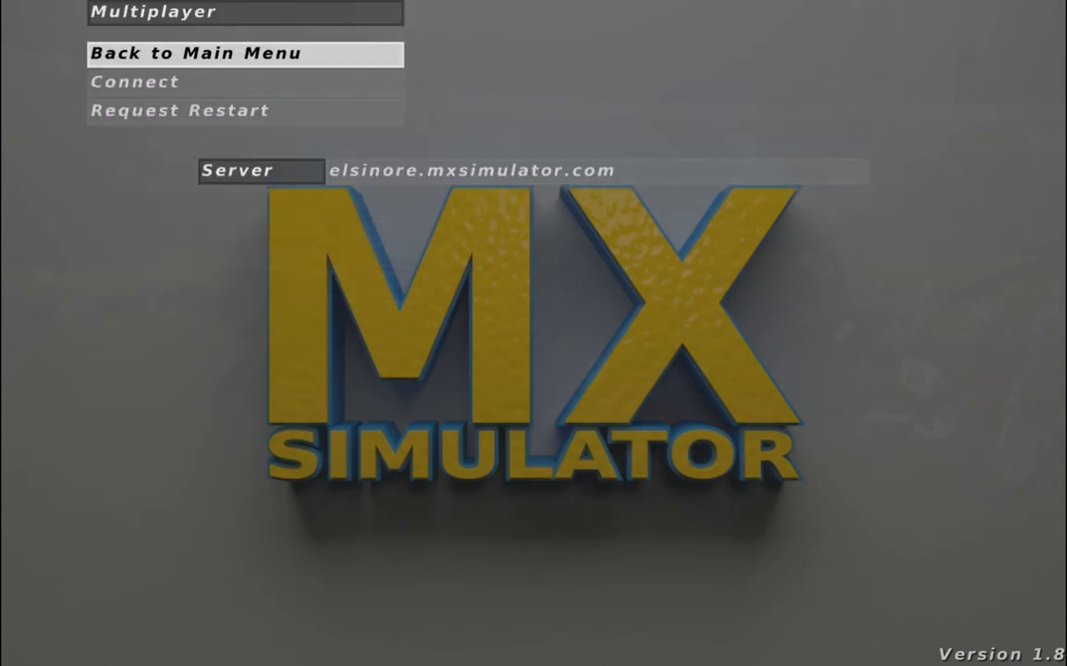
key("Down")
key("Down")
key("Down")
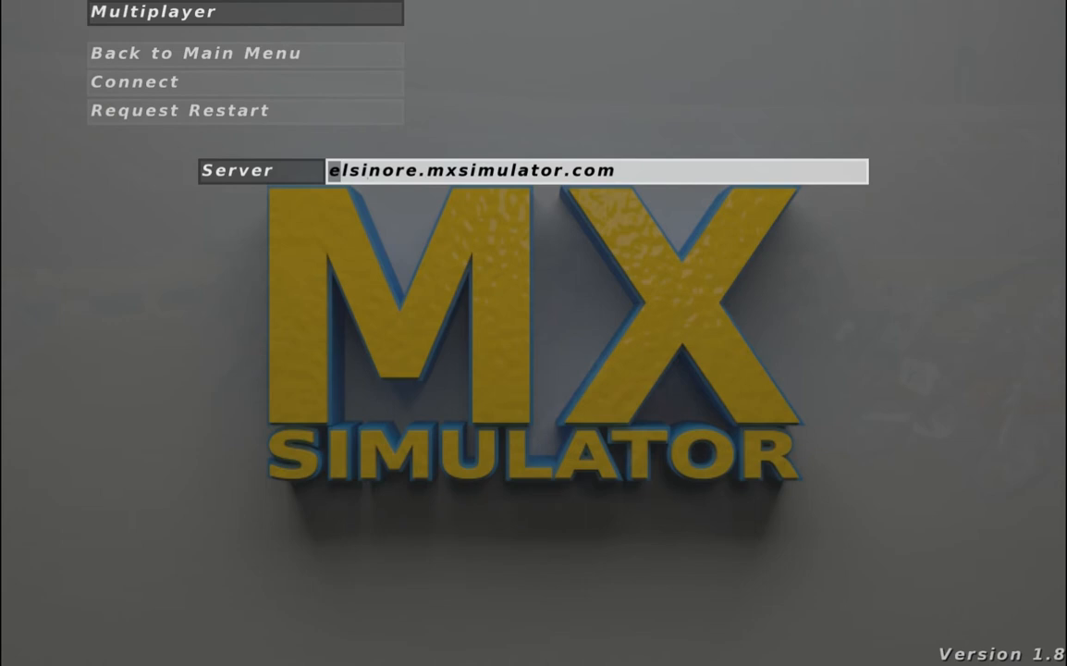
key("Up")
key("Up")
key("Up")
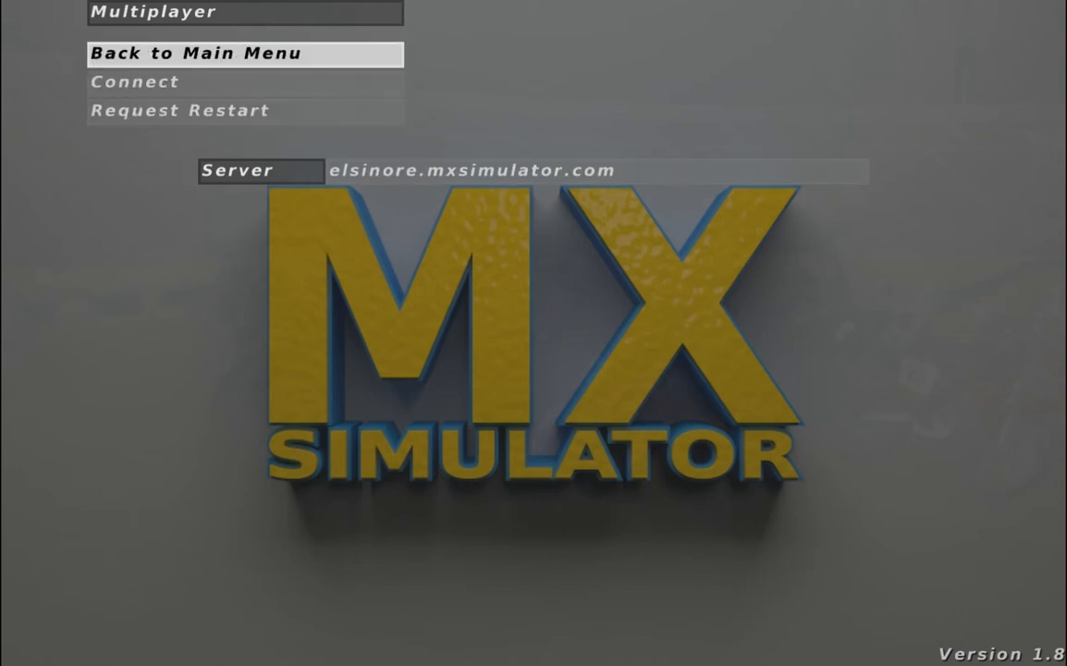
key("Return")
- Open the Bike Setup page from the main menu and go to the beginning of its options
key("Down")
key("Down")
key("Down")
key("Down")
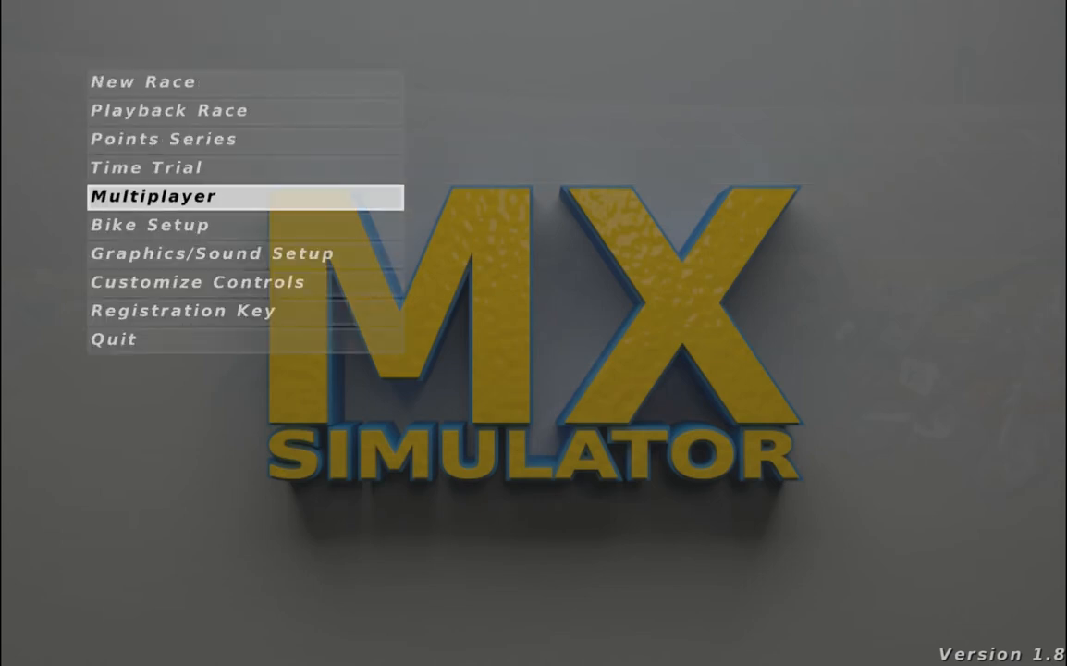
key("Down")
key("Return")
key("Down")
key("Down")
key("Down")
key("Up")
key("Up")
key("Up")
key("Up")
key("Up")
key("Up")
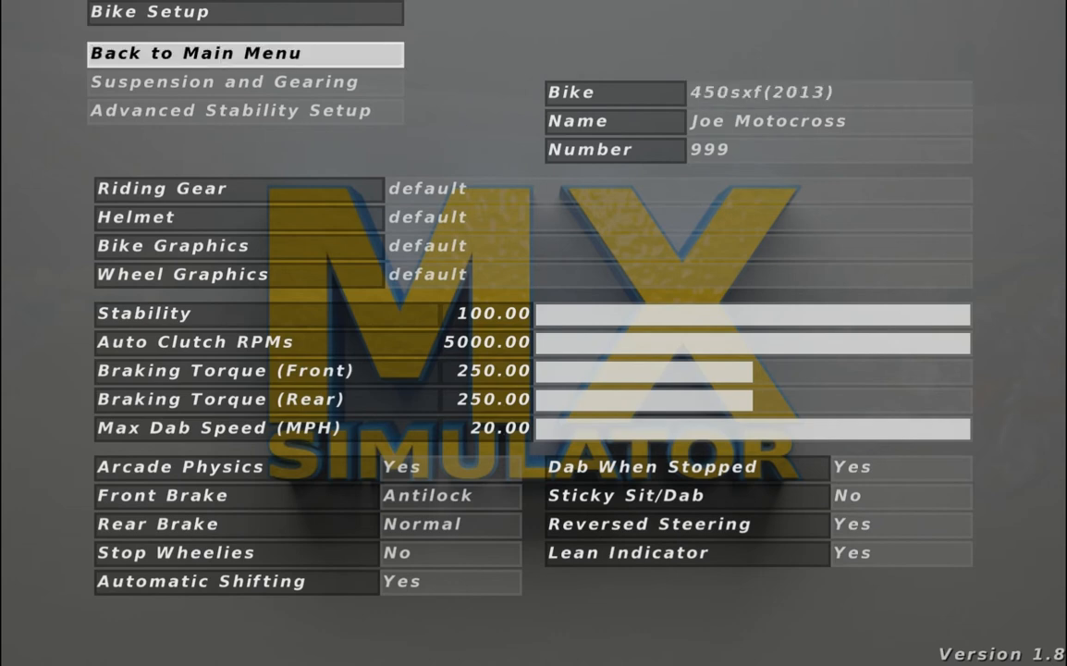
- Look over the bike, rider name, number and gear fields in Bike Setup, and return to the main menu
key("Down")
key("Down")
key("Down")
key("Down")
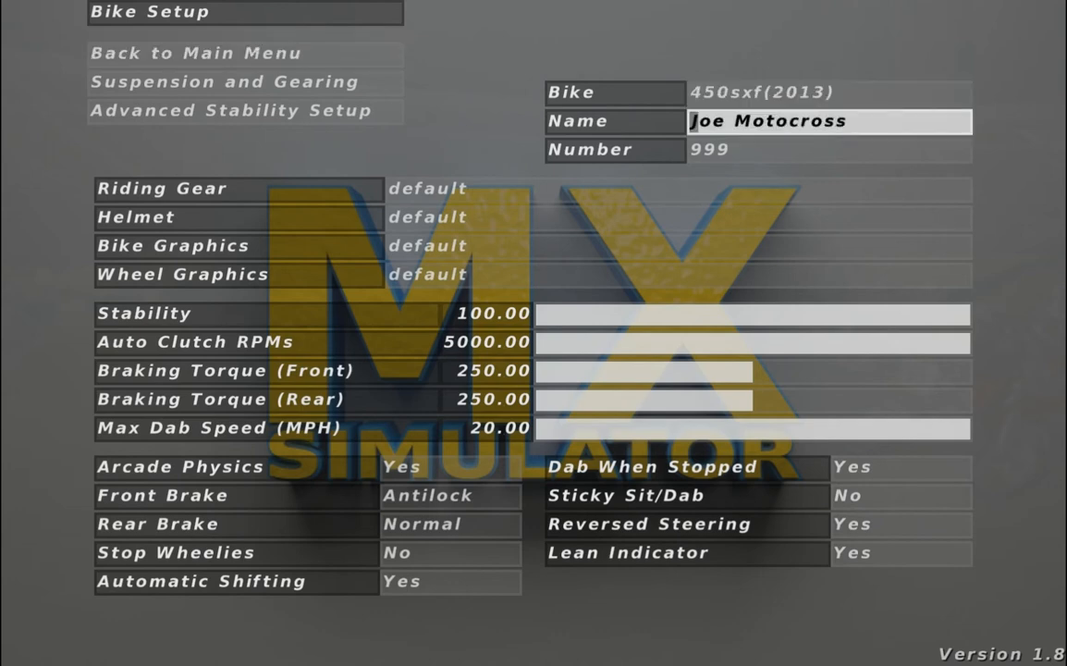
key("Down")
key("Down")
key("Down")
key("Down")
key("Down")
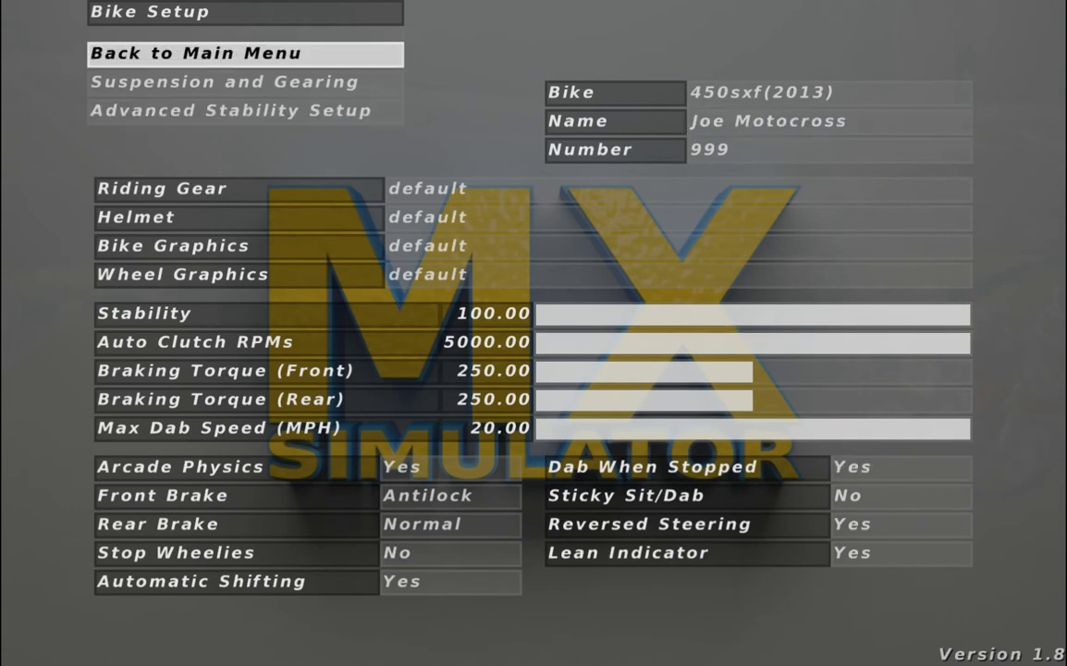
key("Up")
key("Return")
- Open Graphics/Sound Setup from the main menu and go to the Use Compatibility Settings preset
key("Down")
key("Down")
key("Down")
key("Down")
key("Down")
key("Down")
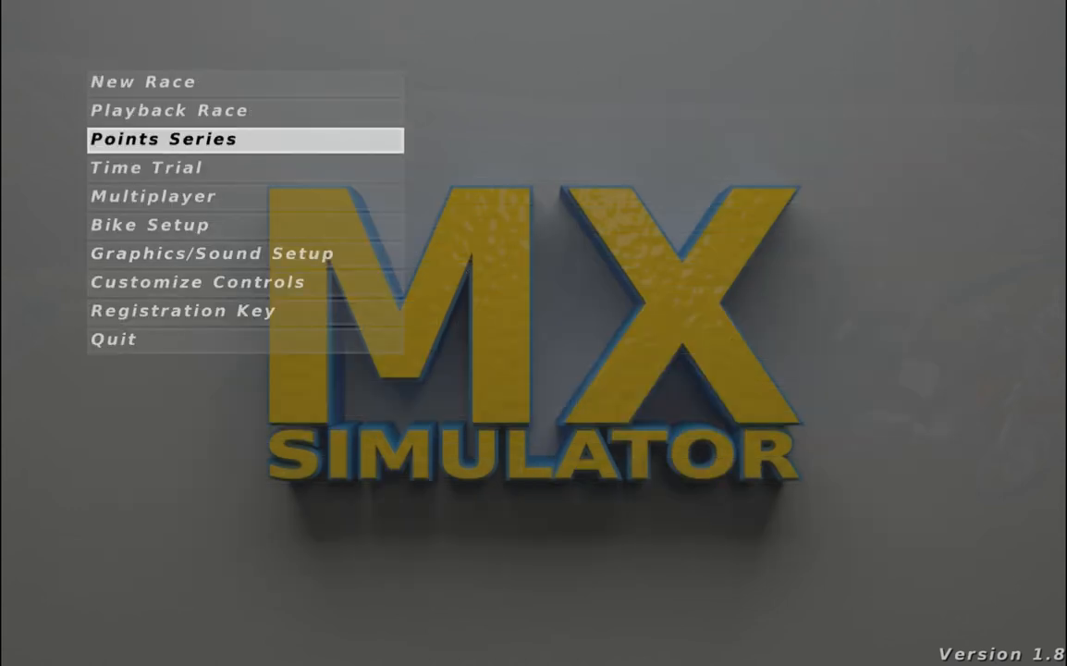
key("Up")
key("Down")
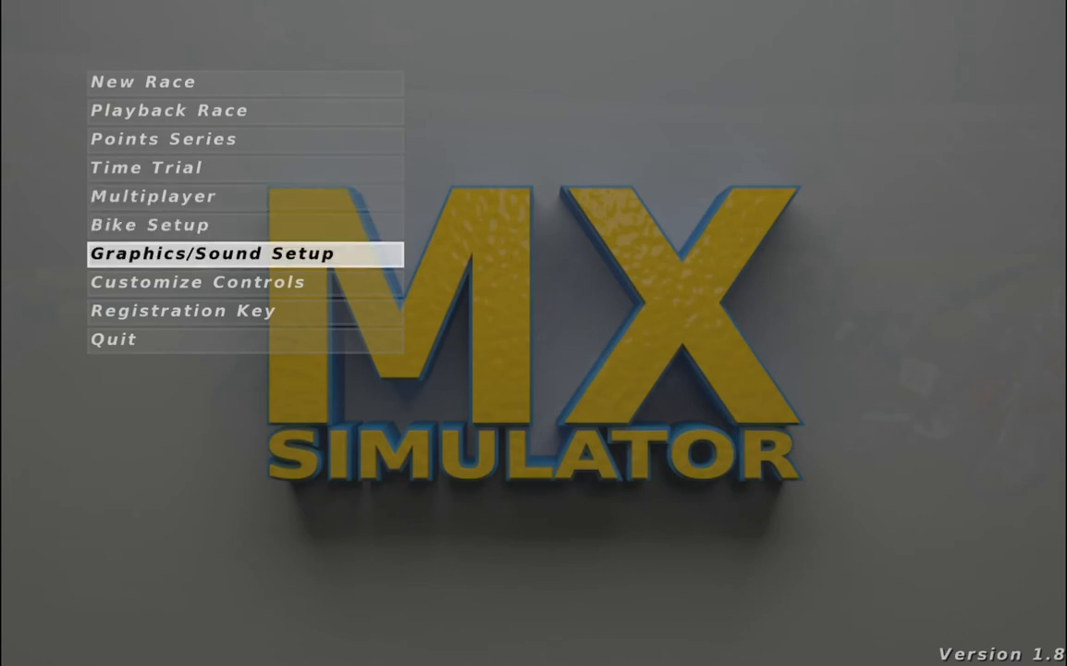
key("Return")
key("Up")
key("Up")
key("Up")
key("Up")
key("Up")
key("Up")
key("Up")
key("Up")
key("Up")
key("Up")
key("Up")
key("Up")
key("Up")
key("Up")
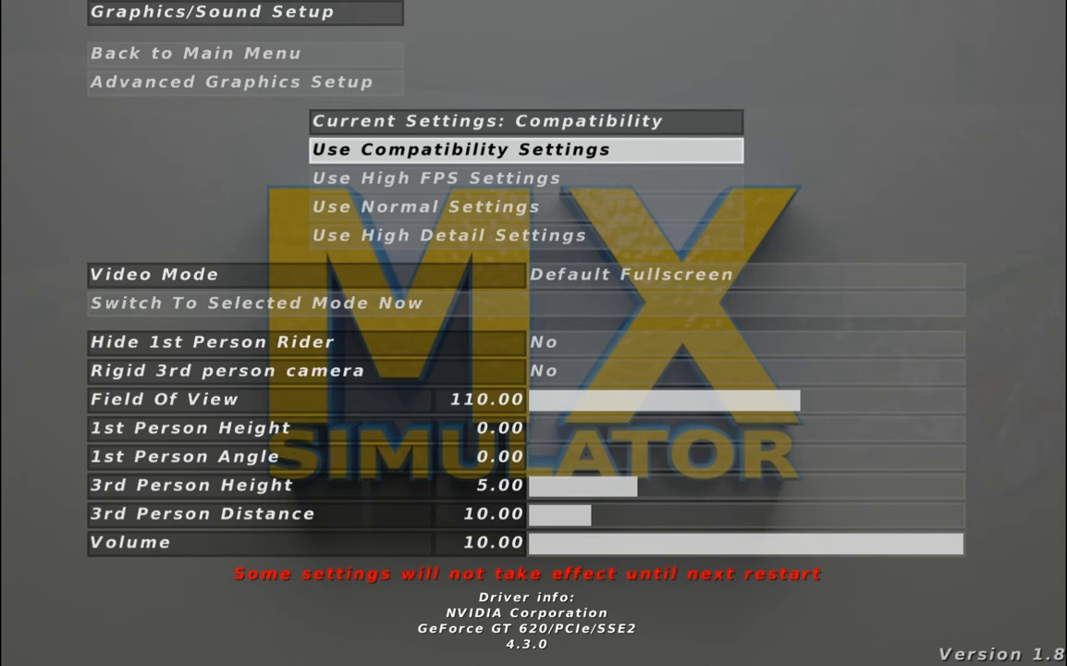
- Look through the graphics presets from Compatibility to High Detail and go to the Video Mode setting
key("Down")
key("Down")
key("Down")
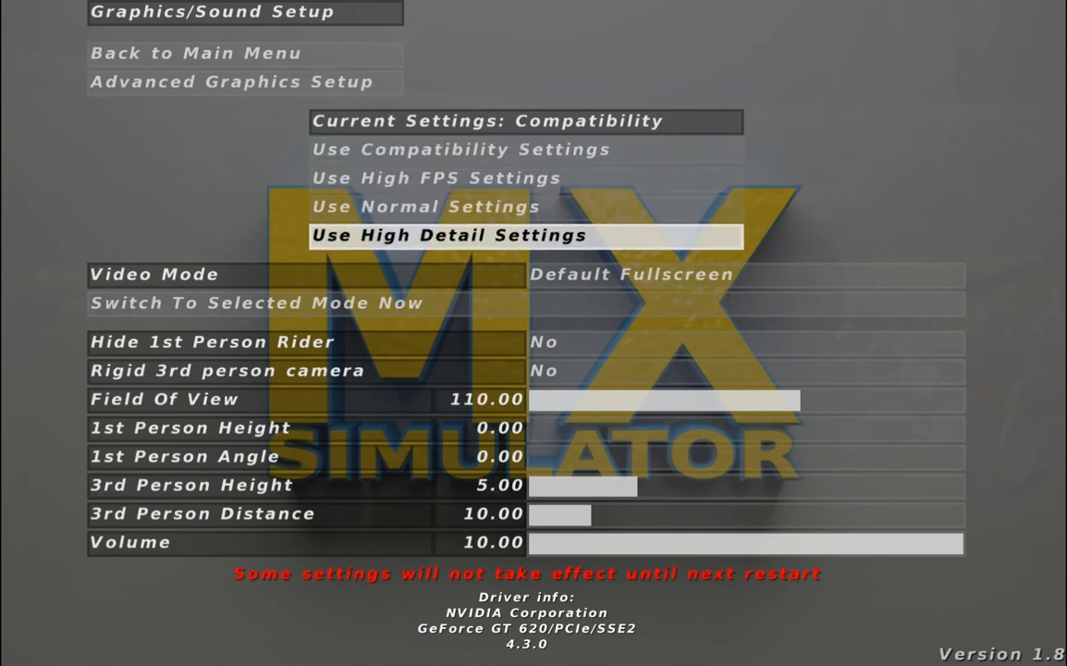
key("Up")
key("Up")
key("Up")
key("Down")
key("Down")
key("Down")
key("Down")
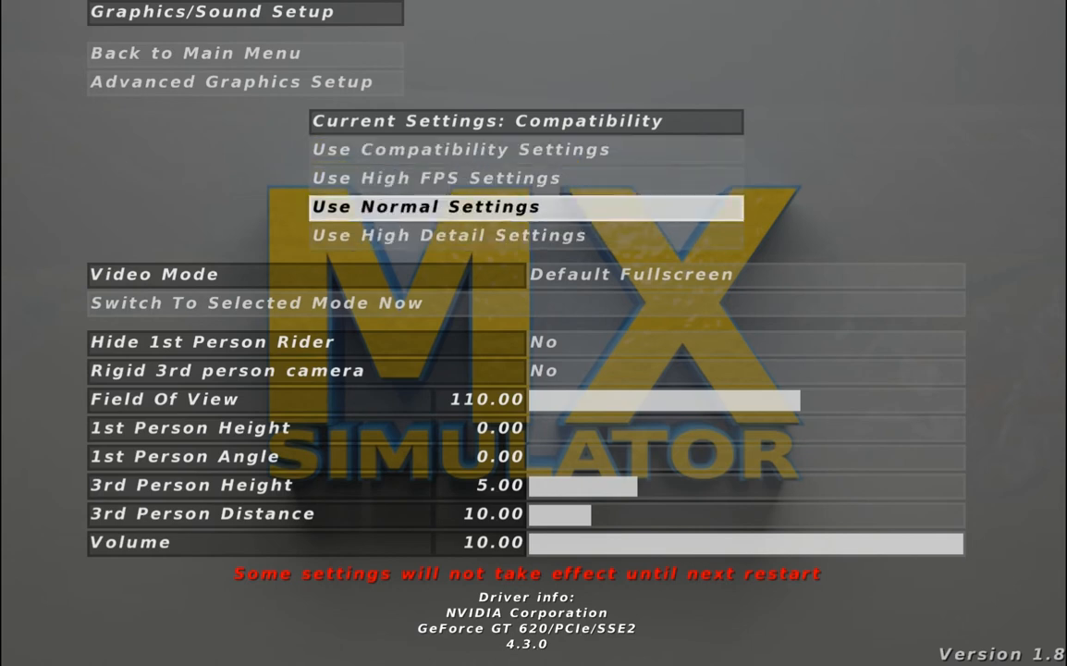
key("Down")
key("Up")
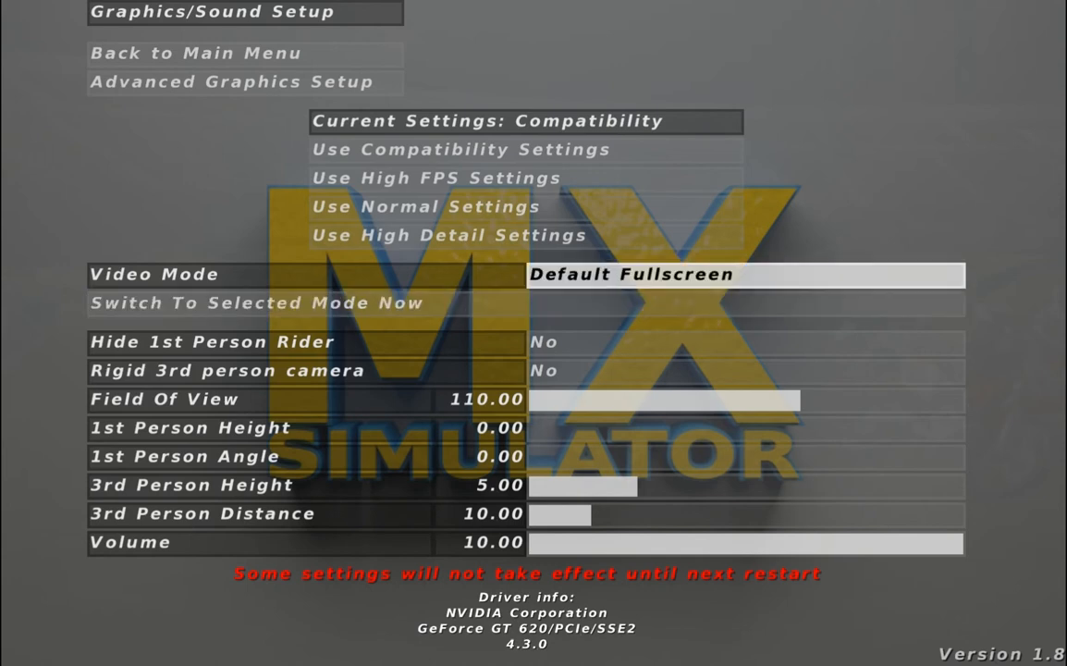
- Set Video Mode to Windowed and go to the option that switches to the selected mode, without applying it
key("Right")
key("Right")
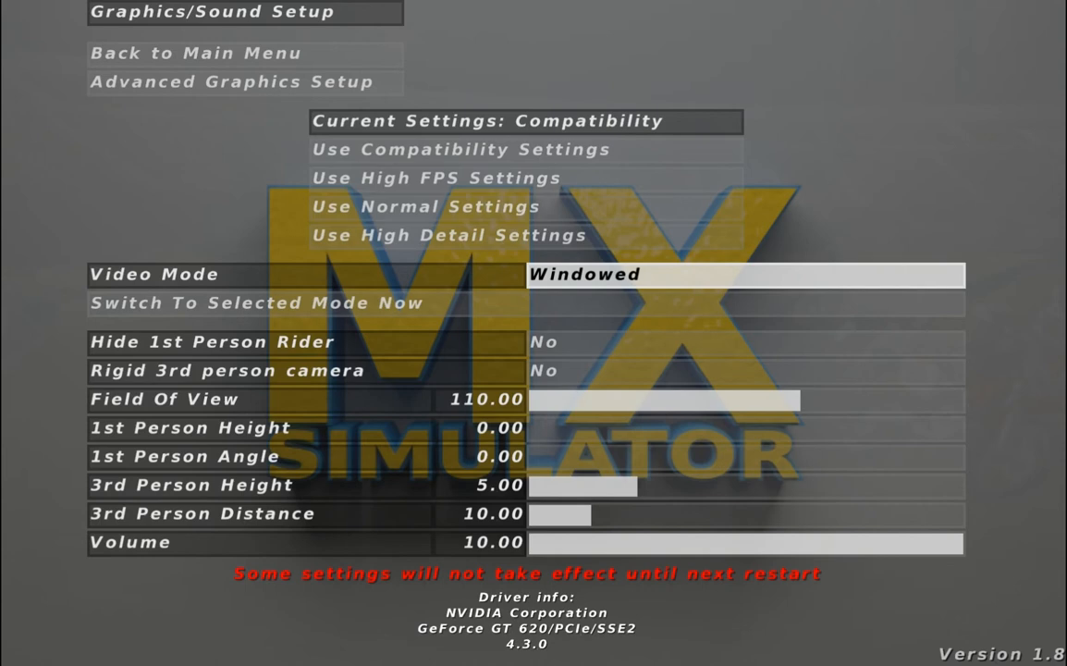
key("Down")
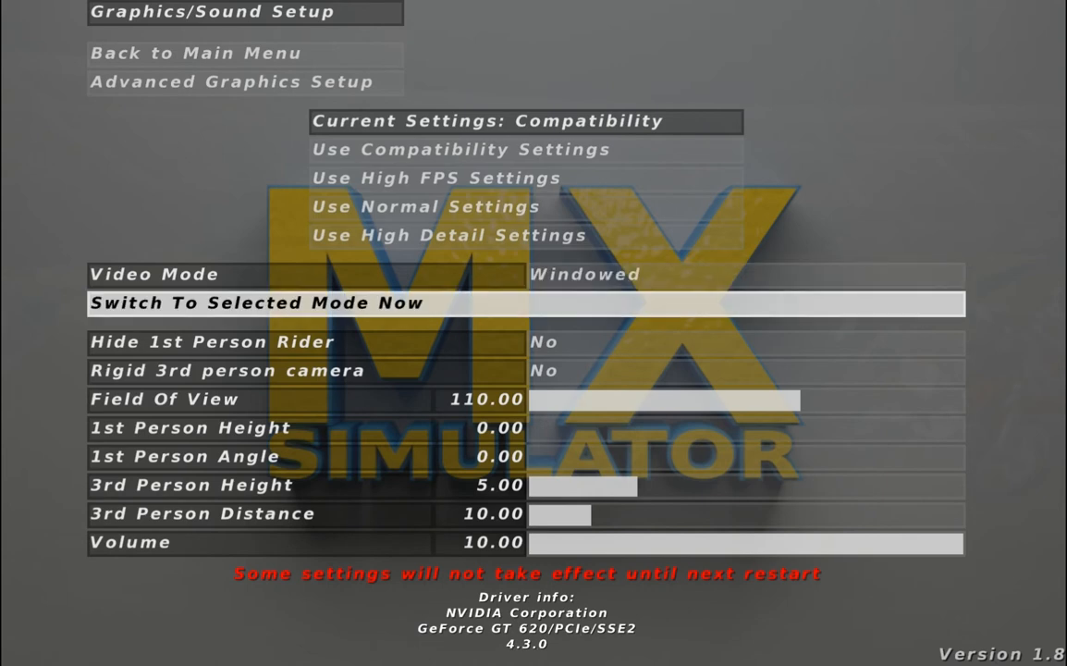
- Open Advanced Graphics Setup from the graphics and sound options
key("Up")
key("Up")
key("Up")
key("Return")
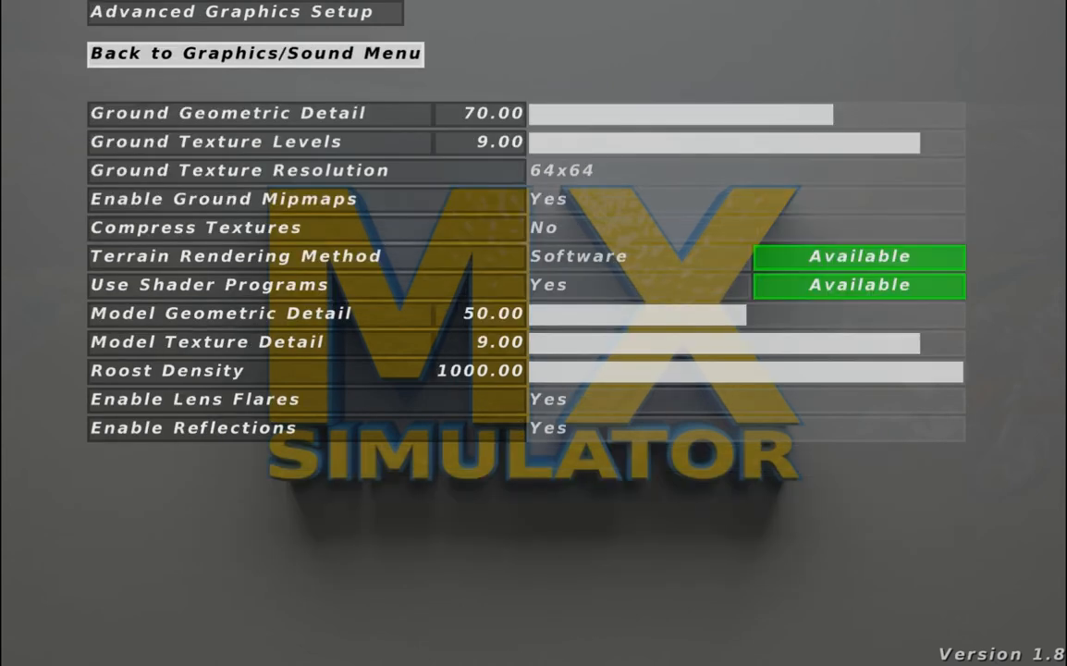
- Look through the advanced graphics settings from Ground Geometric Detail to Enable Lens Flares
key("Down")
key("Down")
key("Down")
key("Down")
key("Down")
key("Down")
key("Down")
key("Down")
key("Down")
key("Down")
key("Down")
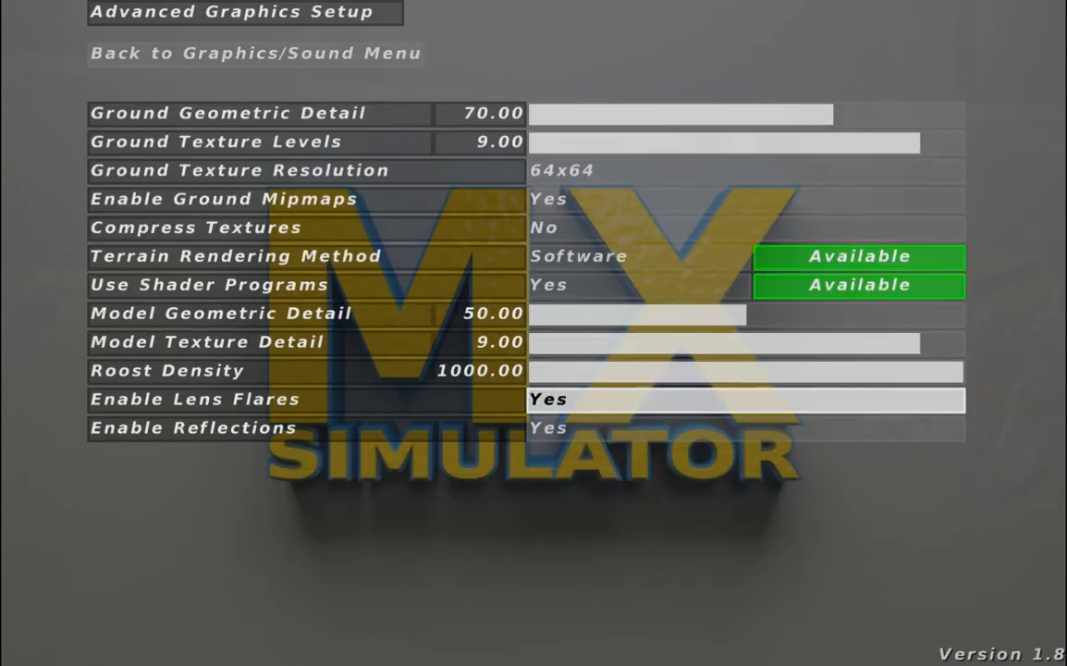
- Review the advanced graphics settings again, from Ground Geometric Detail through Terrain Rendering Method to Enable Reflections
key("Up")
key("Up")
key("Up")
key("Up")
key("Up")
key("Up")
key("Up")
key("Up")
key("Up")
key("Up")
key("Down")
key("Down")
key("Down")
key("Down")
key("Down")
key("Down")
key("Down")
key("Down")
key("Down")
key("Down")
key("Down")
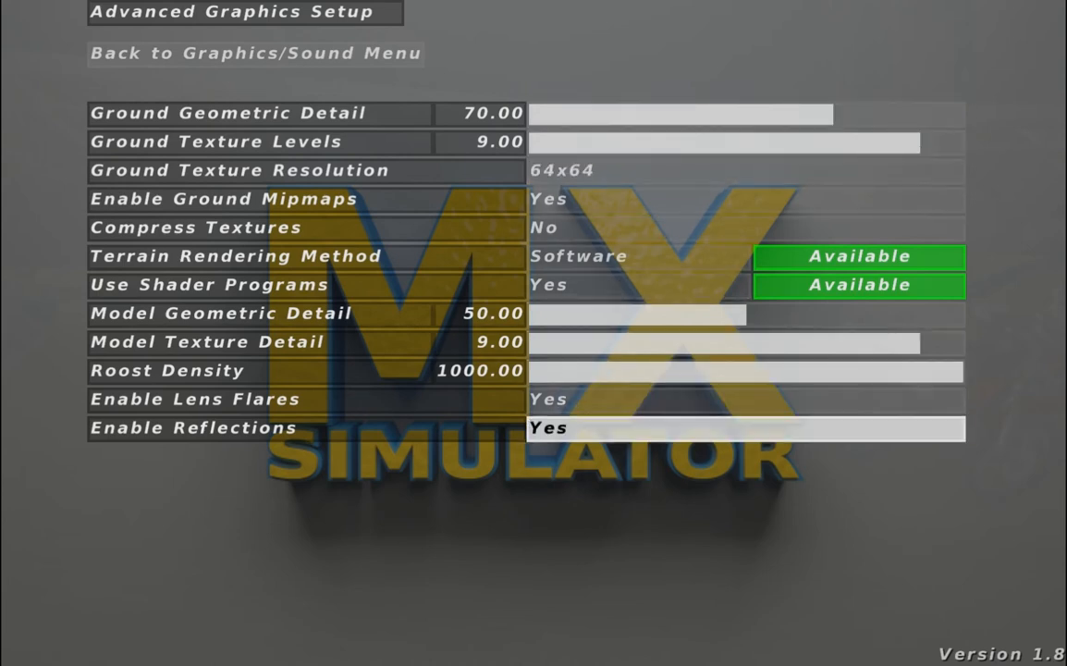
key("Up")
key("Up")
key("Up")
key("Up")
key("Up")
key("Up")
key("Up")
key("Up")
key("Up")
key("Up")
key("Up")
key("Down")
key("Down")
key("Down")
key("Down")
key("Down")
key("Down")
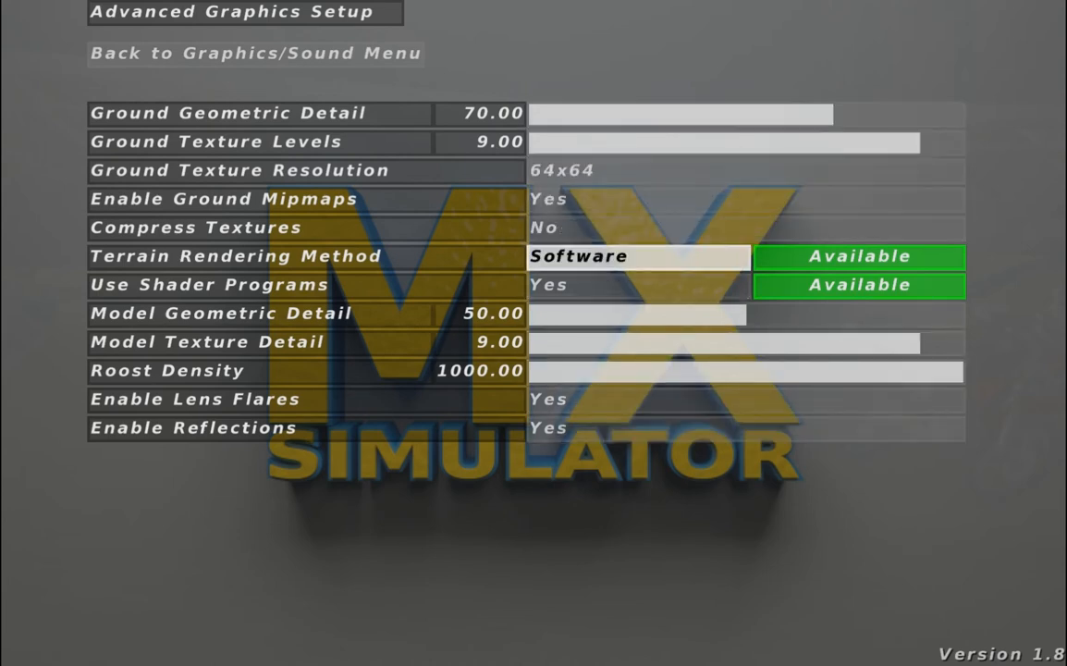
key("Up")
key("Up")
key("Up")
key("Up")
key("Up")
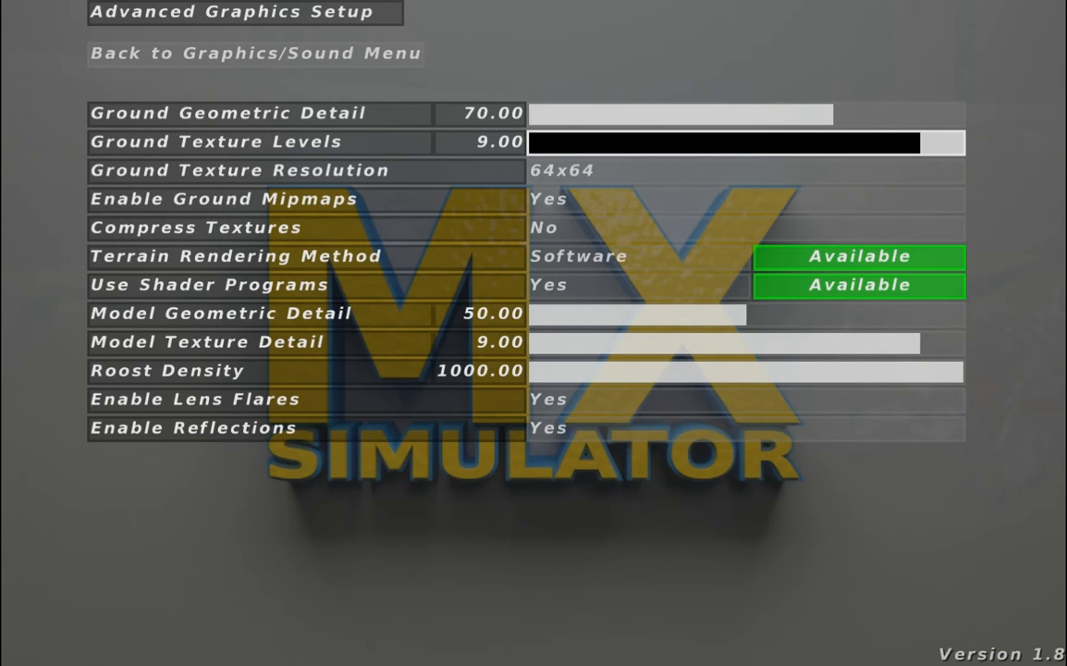
- Leave Advanced Graphics Setup and return through the graphics and sound options to the main menu
key("Up")
key("Up")
key("Return")
key("Up")
key("Return")
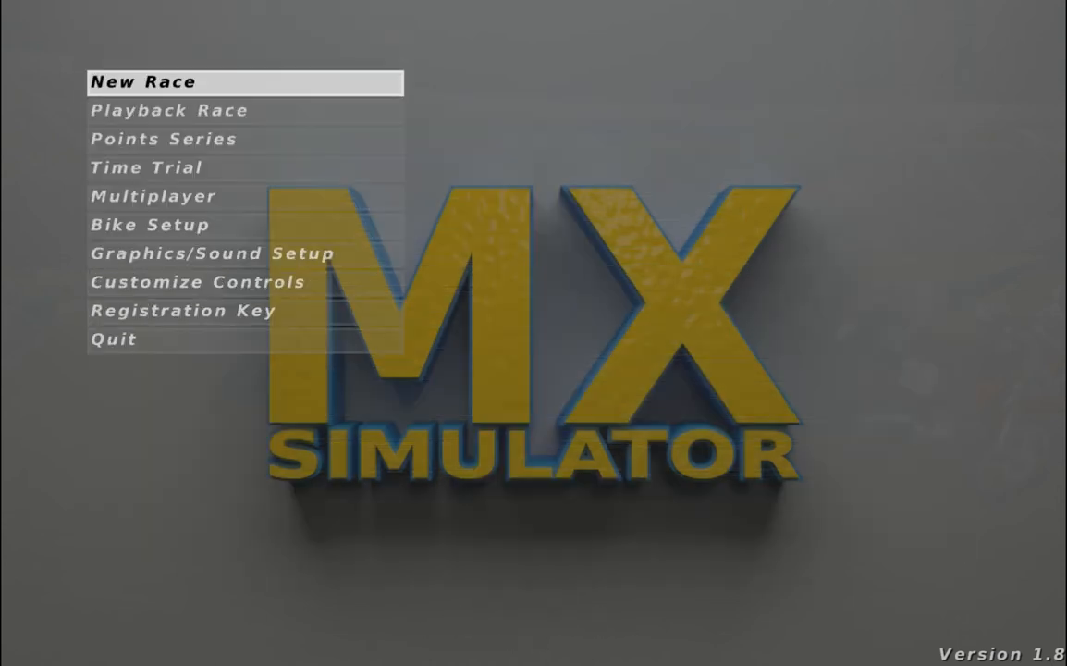
- Open Customize Controls from the main menu
key("Down")
key("Down")
key("Down")
key("Down")
key("Down")
key("Down")
key("Down")
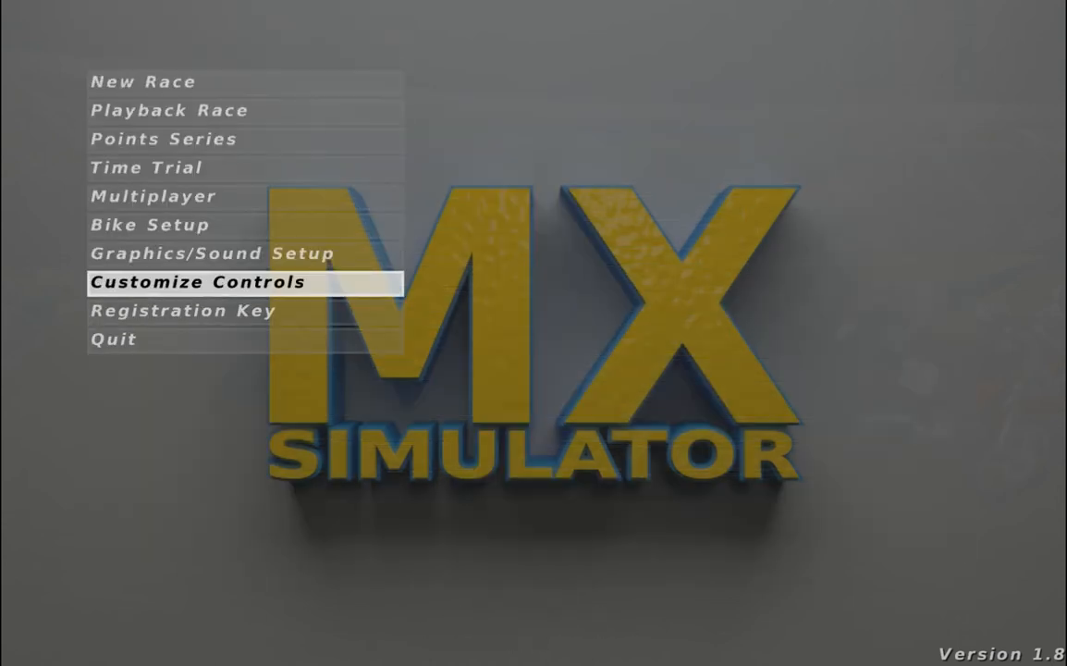
key("Return")
- Look through the control bindings from Throttle to Screenshot and go back to the Throttle binding
key("Down")
key("Up")
key("Down")
key("Down")
key("Down")
key("Down")
key("Down")
key("Down")
key("Down")
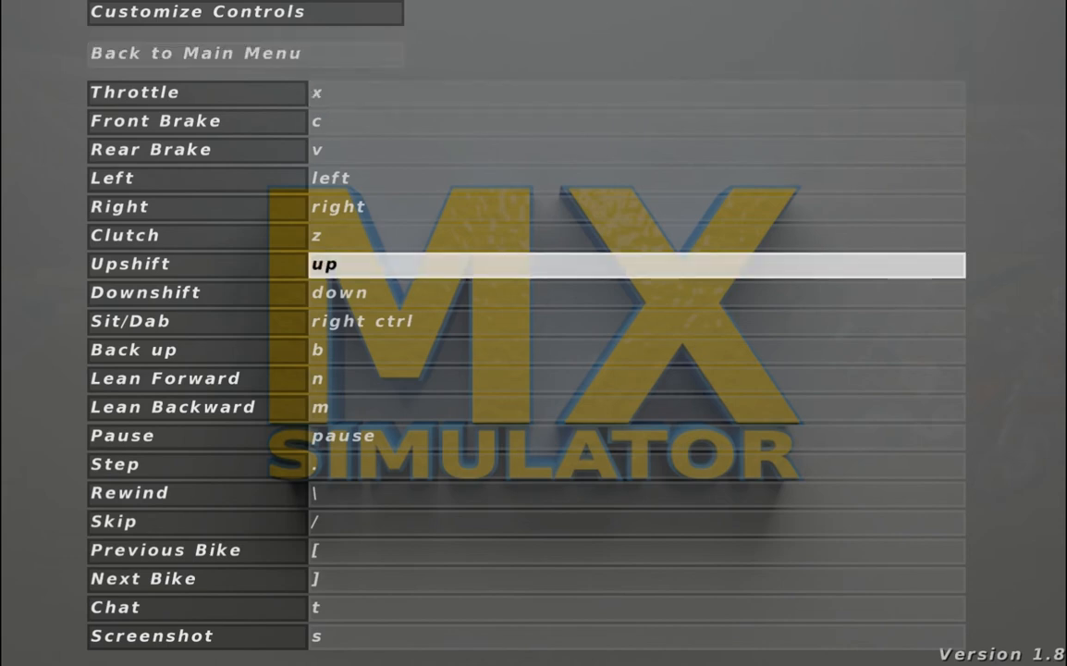
key("Down")
key("Down")
key("Down")
key("Down")
key("Down")
key("Down")
key("Down")
key("Down")
key("Down")
key("Down")
key("Down")
key("Down")
key("Down")
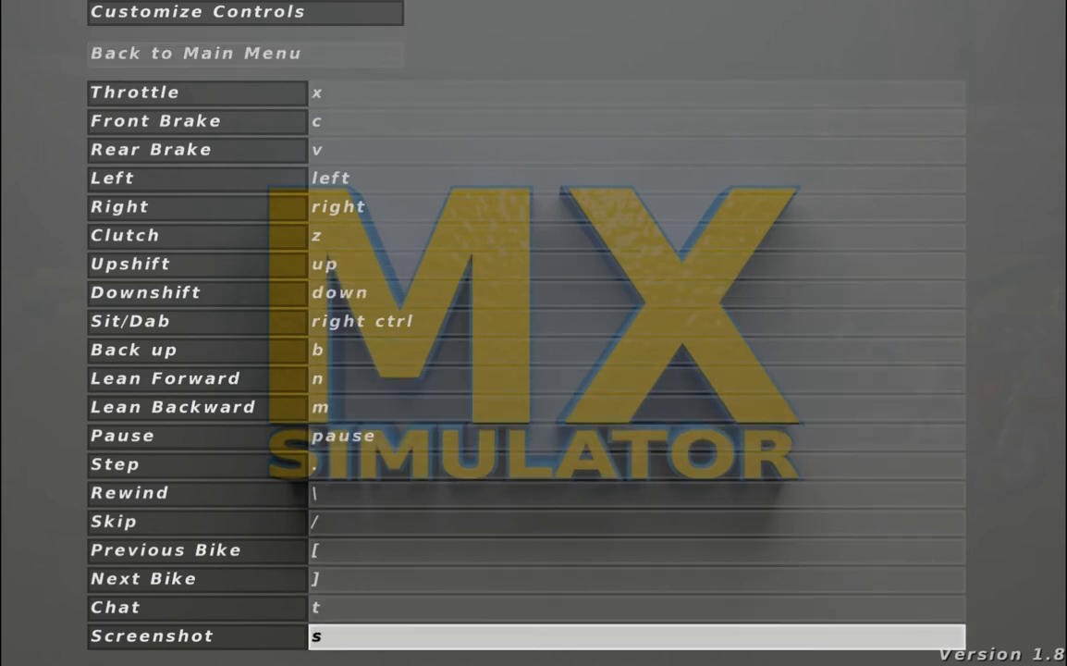
key("Up")
key("Up")
key("Up")
key("Up")
key("Up")
key("Up")
key("Up")
key("Up")
key("Up")
key("Up")
key("Up")
key("Up")
key("Up")
key("Up")
key("Up")
key("Up")
key("Up")
key("Up")
key("Up")
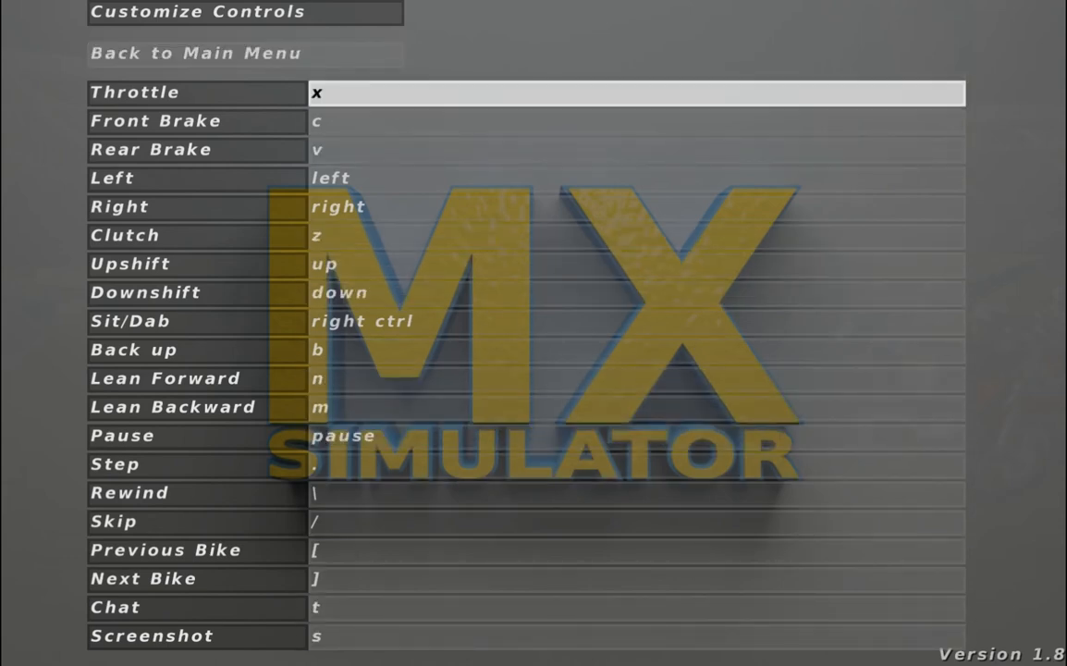
- Go over the first riding control bindings once more and return to the main menu without changing any
key("Down")
key("Up")
key("Down")
key("Down")
key("Down")
key("Down")
key("Down")
key("Down")
key("Down")
key("Down")
key("Down")
left_click(198, 53)
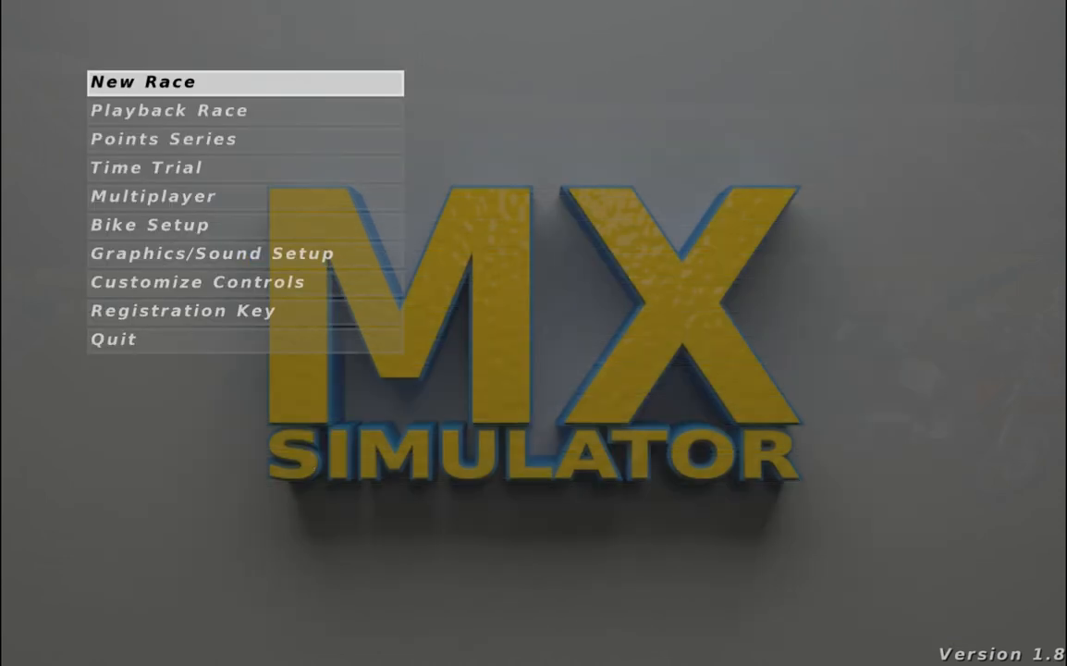